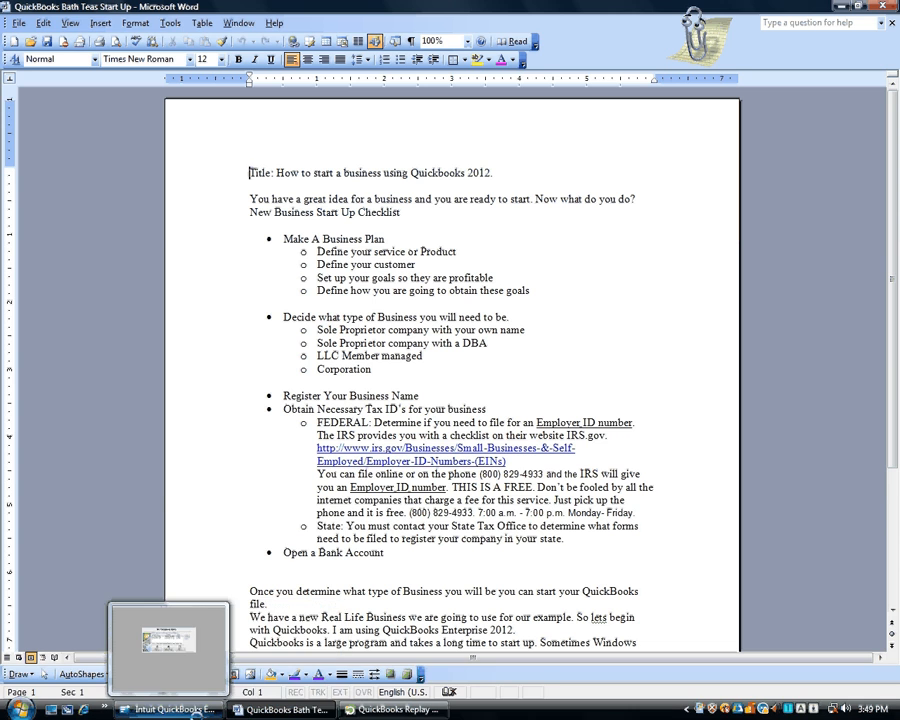
Switch back to QuickBooks from the checklist document and choose Create a new company
left_click(196, 710)
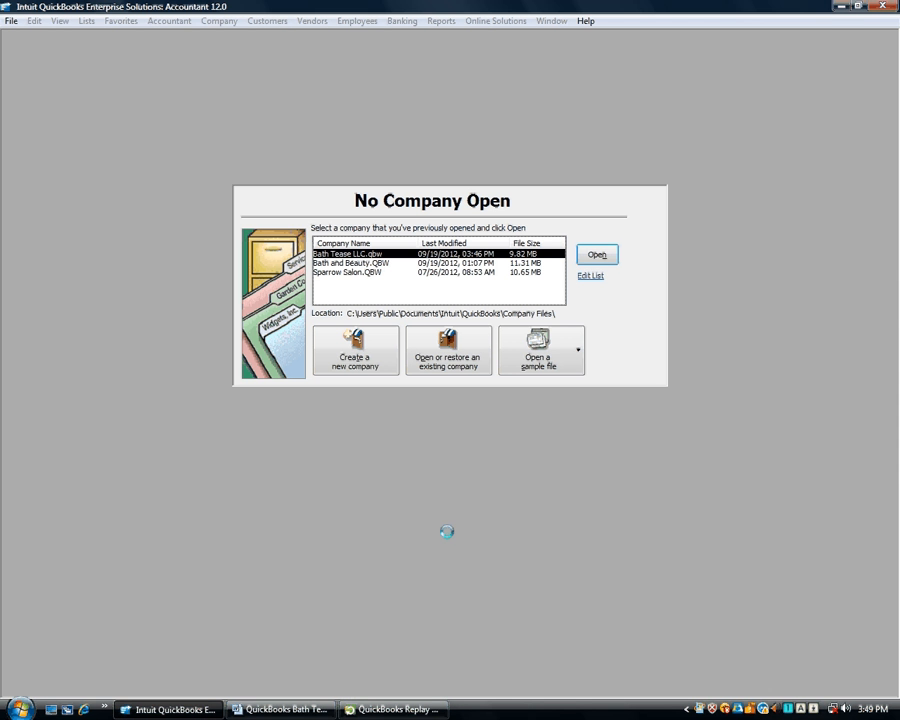
left_click(290, 709)
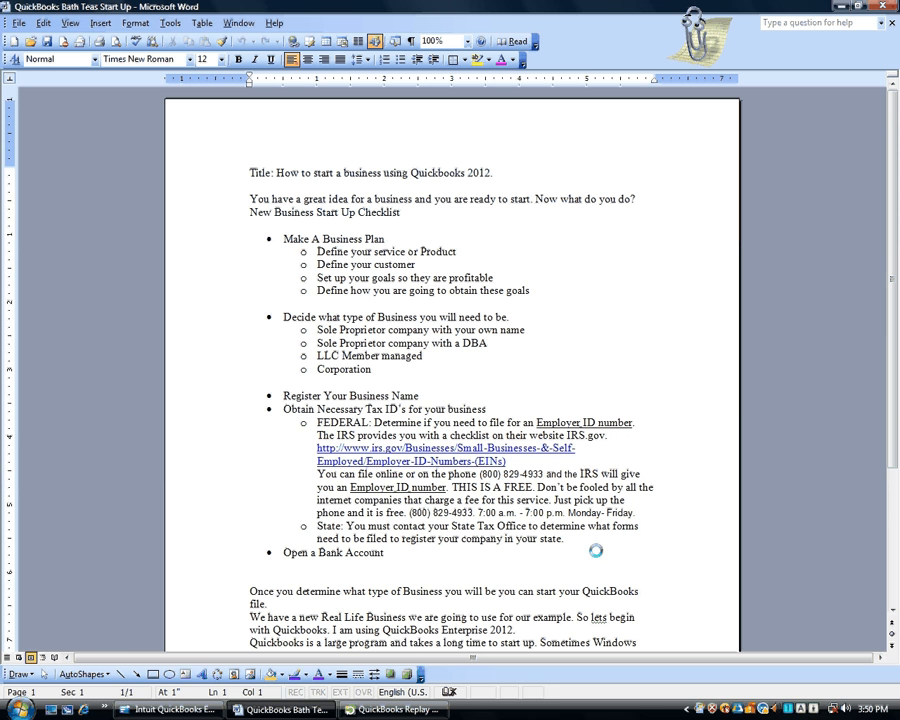
scroll(619, 541, "down", 2)
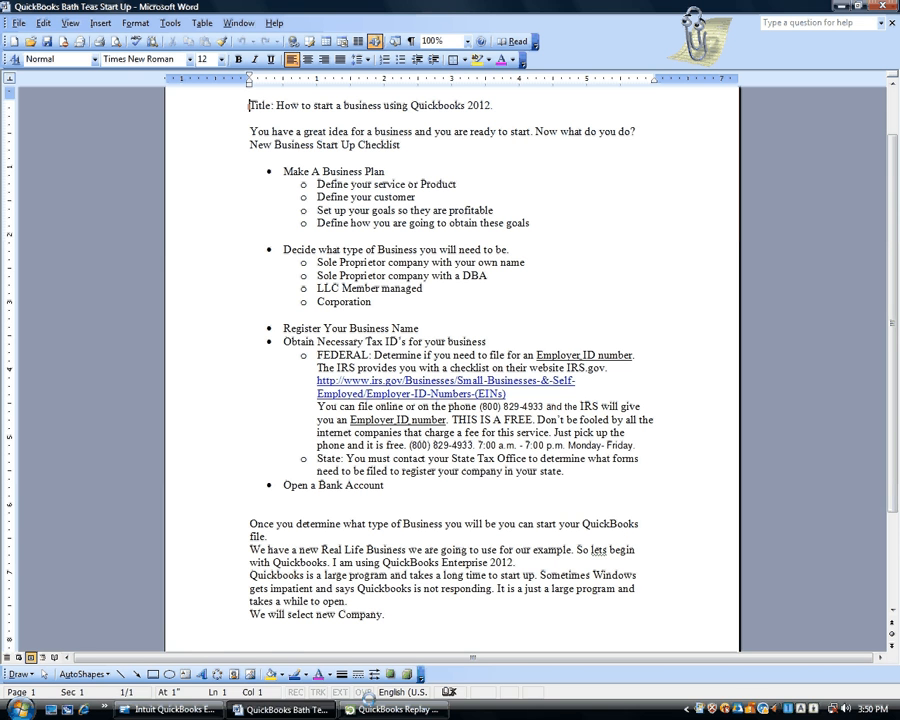
left_click(189, 710)
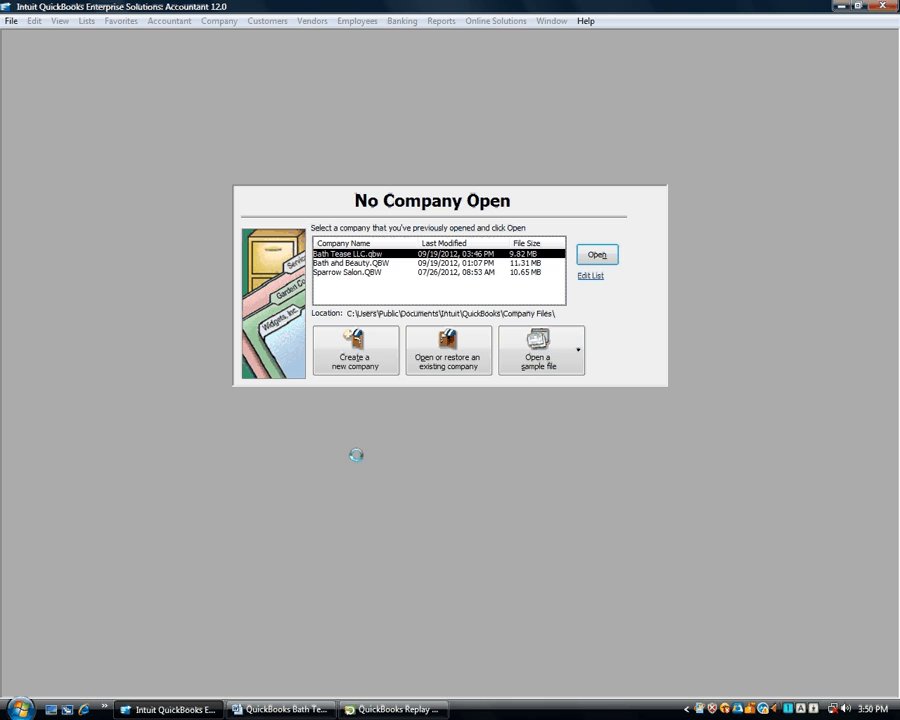
left_click(371, 362)
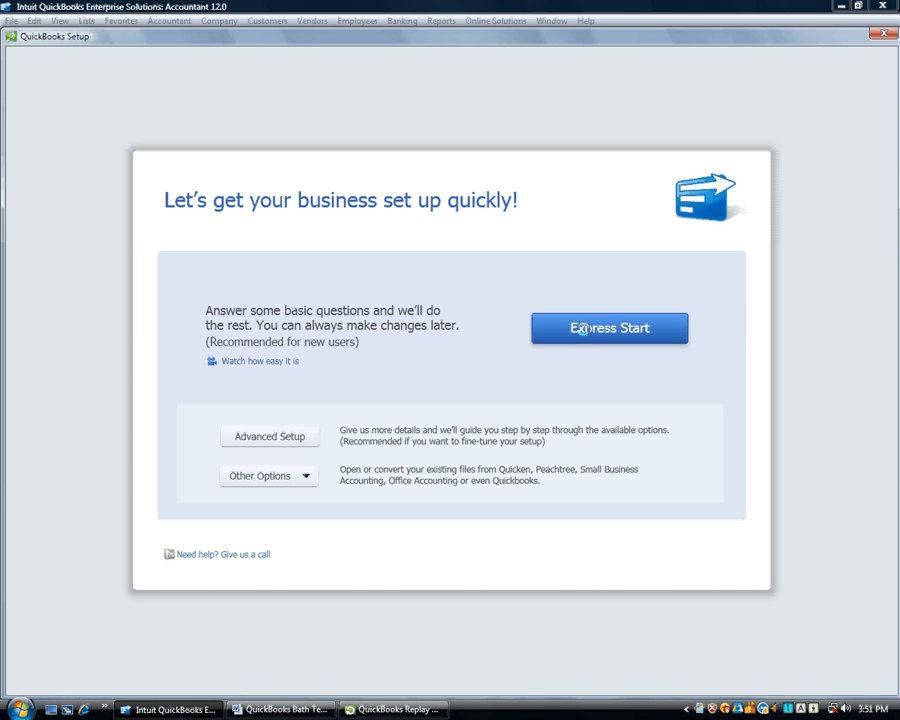
Choose Express Start, name the company Bath Tease LLC, and set the industry to Manufacturing
left_click(582, 328)
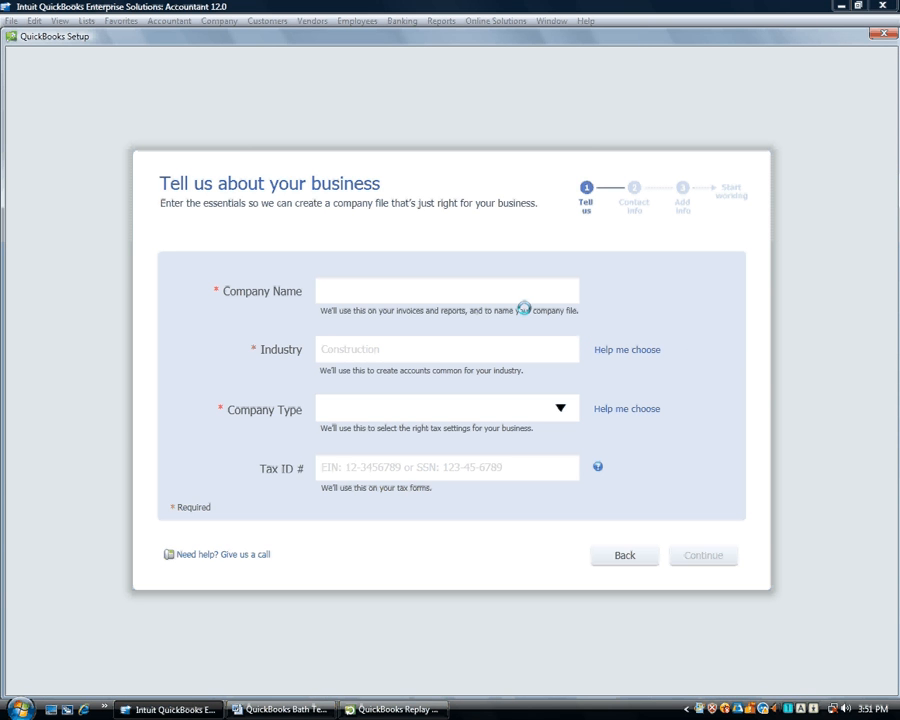
type("Bath Tease LLC")
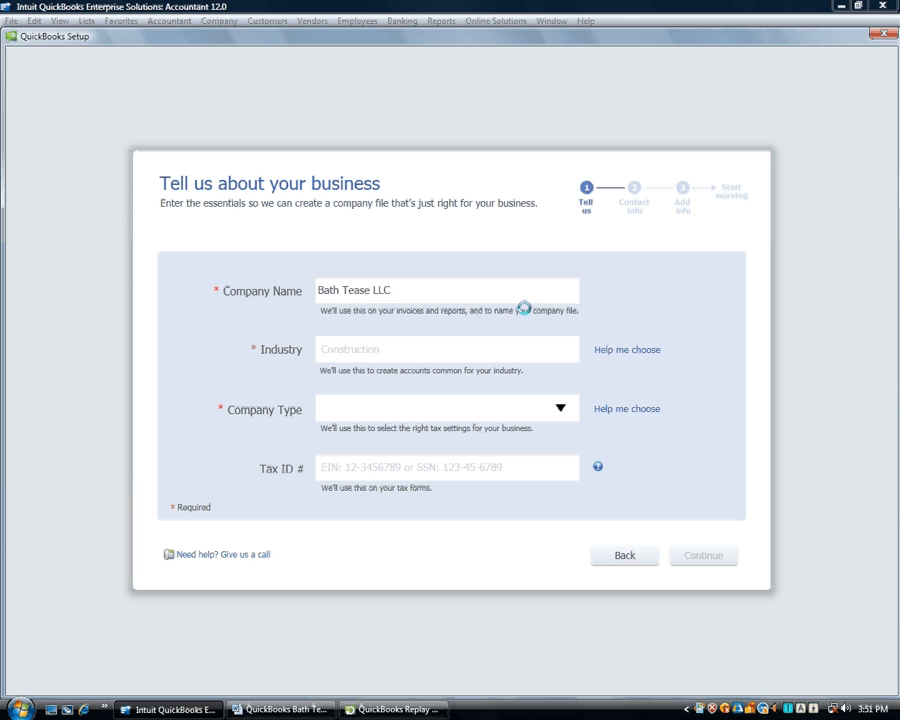
key("Tab")
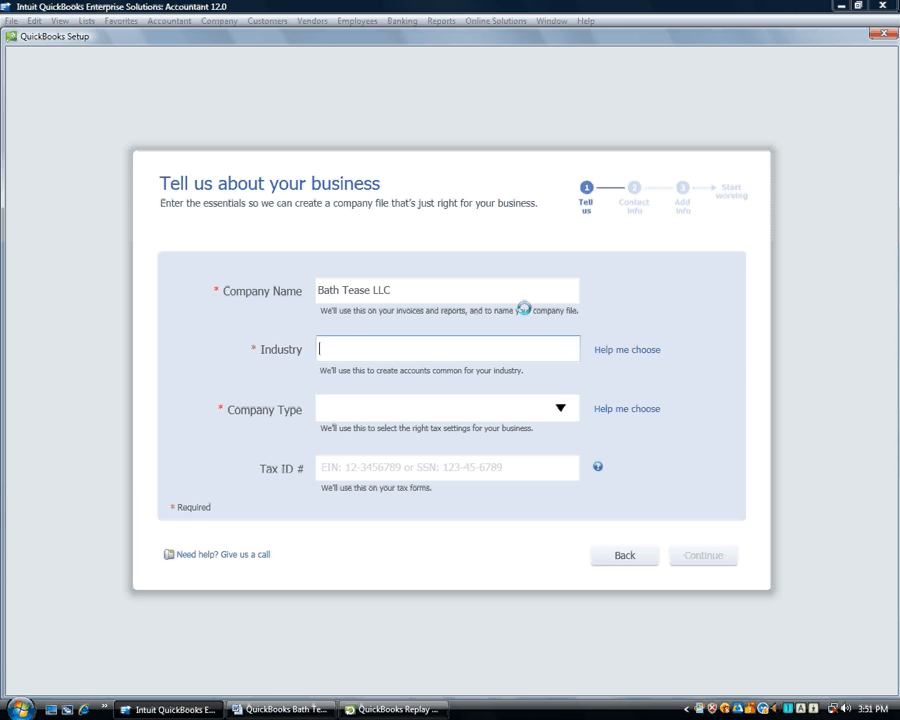
left_click(620, 349)
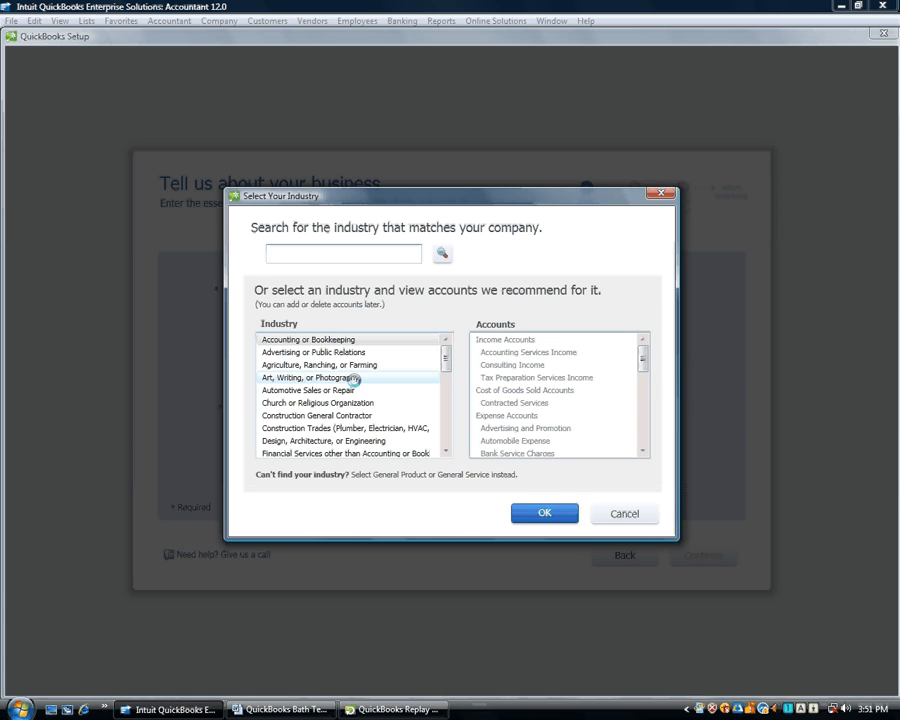
left_click(354, 379)
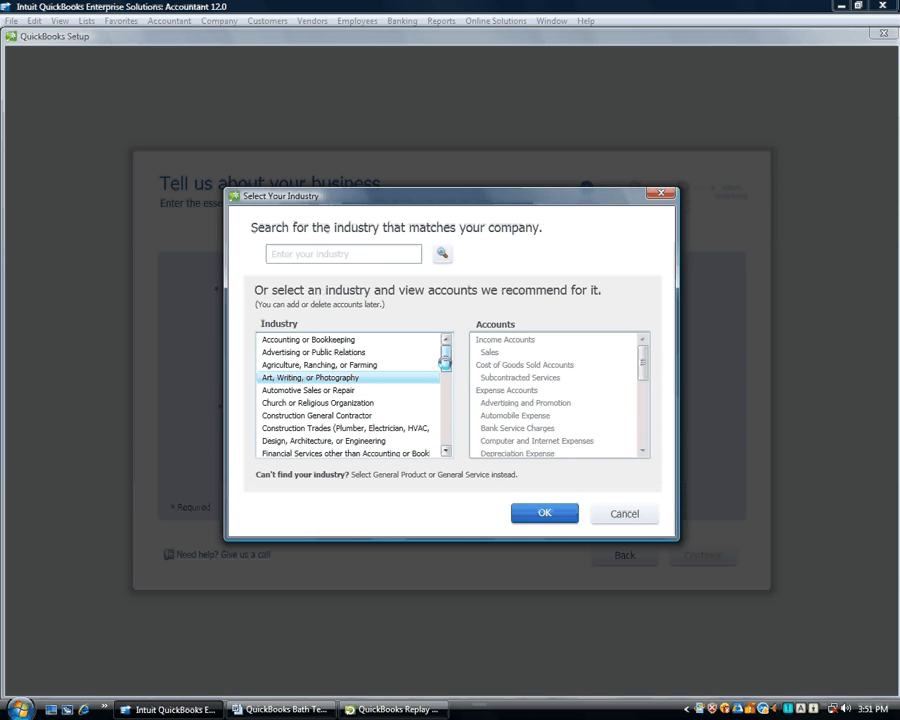
left_click_drag(445, 362, 445, 393)
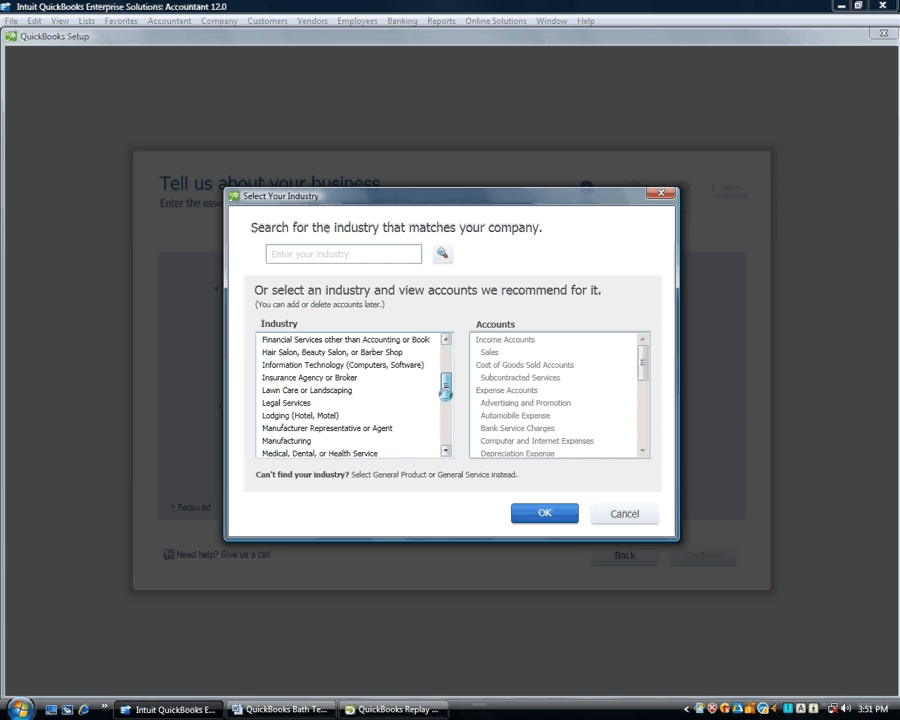
left_click(316, 440)
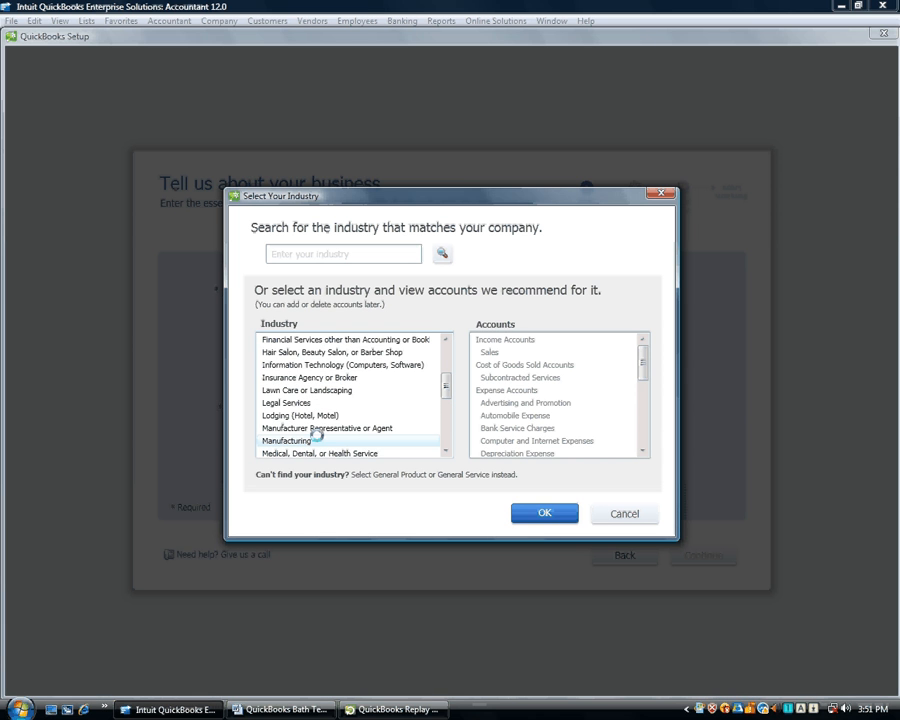
left_click(337, 252)
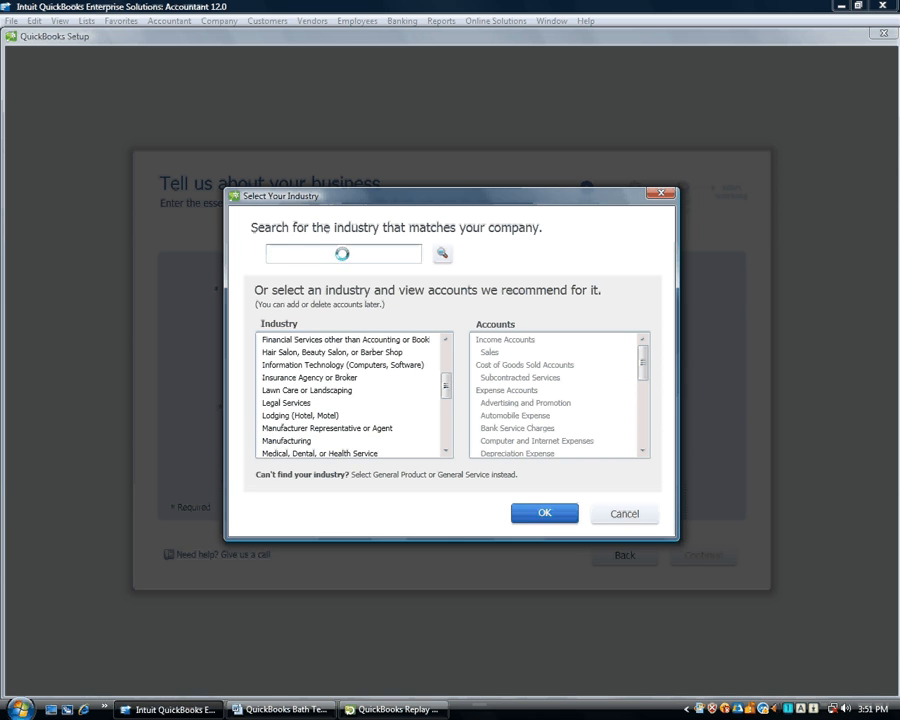
type("man")
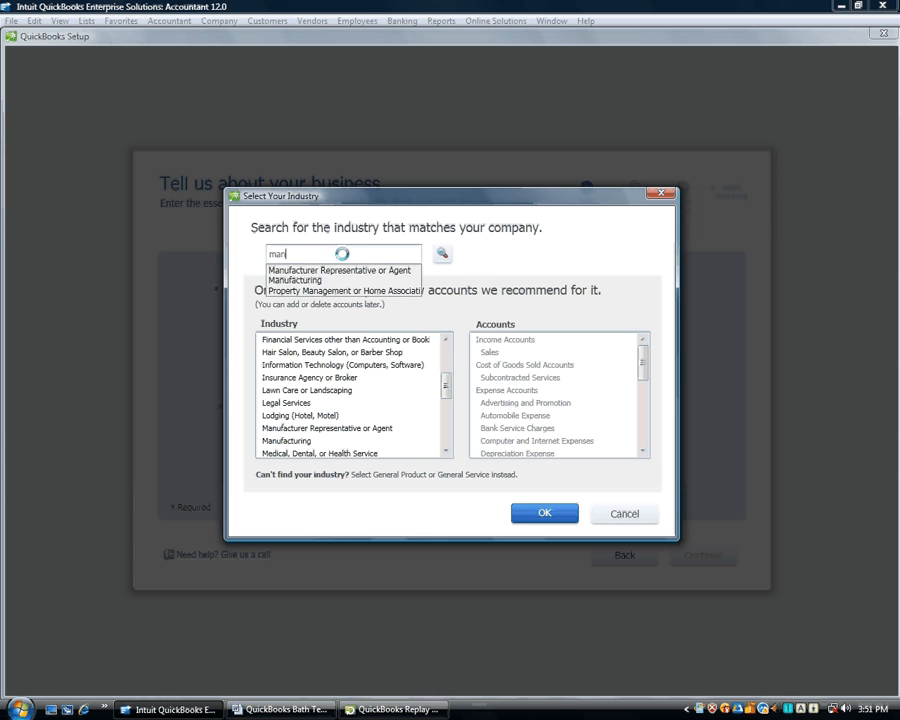
type("u")
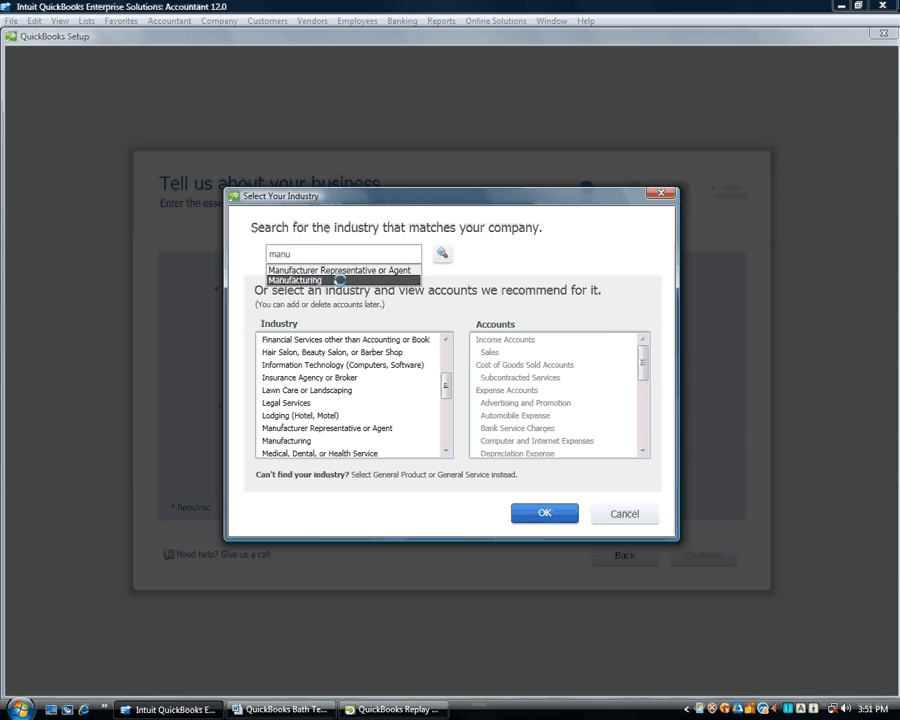
left_click(340, 281)
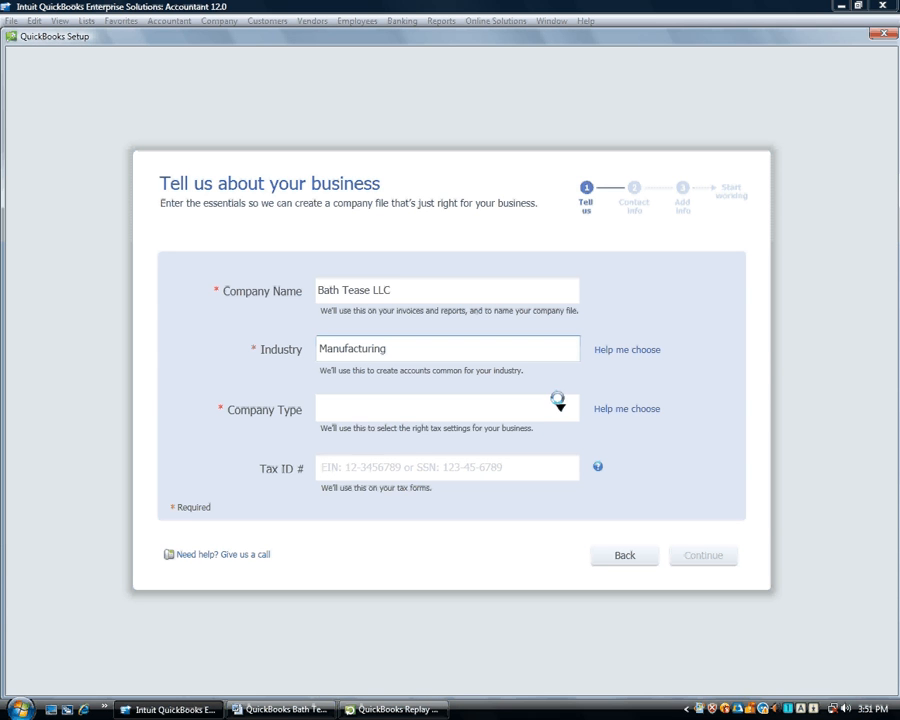
Set the company type to Single-Member LLC (Form-1040) and continue
left_click(560, 406)
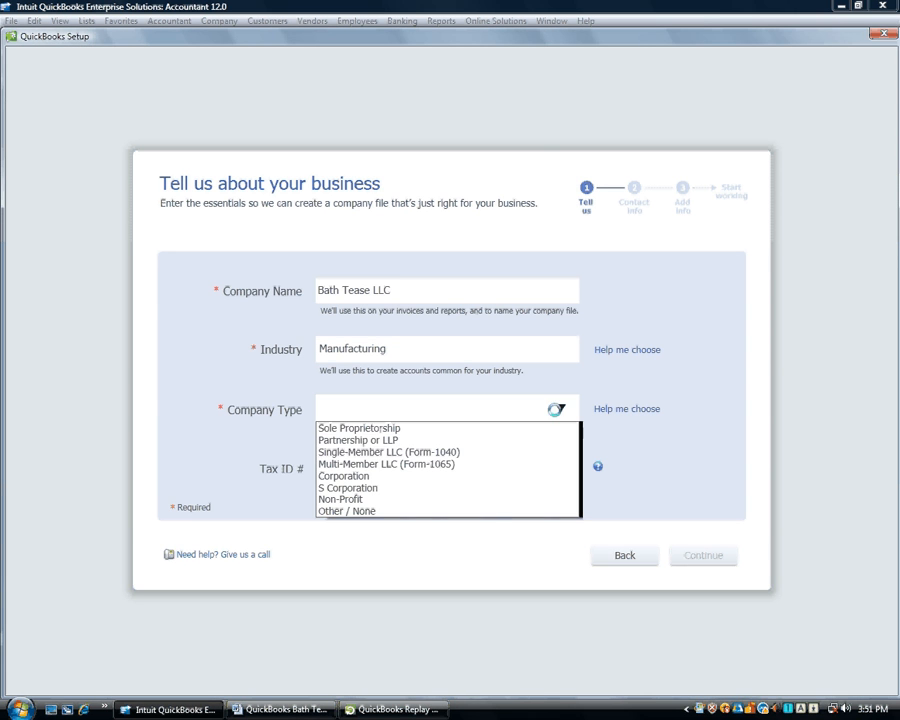
left_click(505, 452)
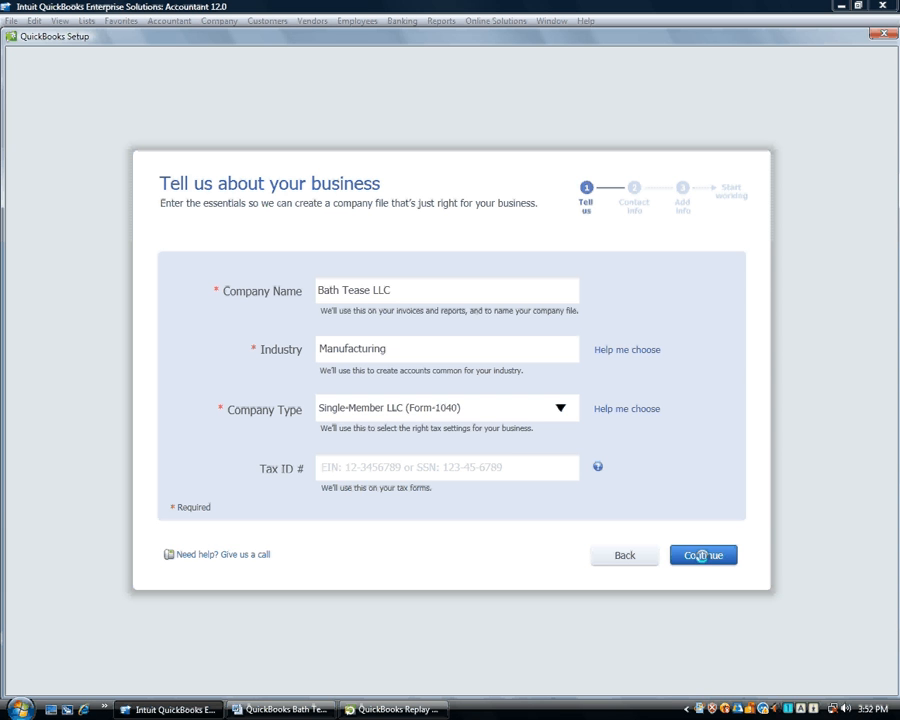
left_click(702, 556)
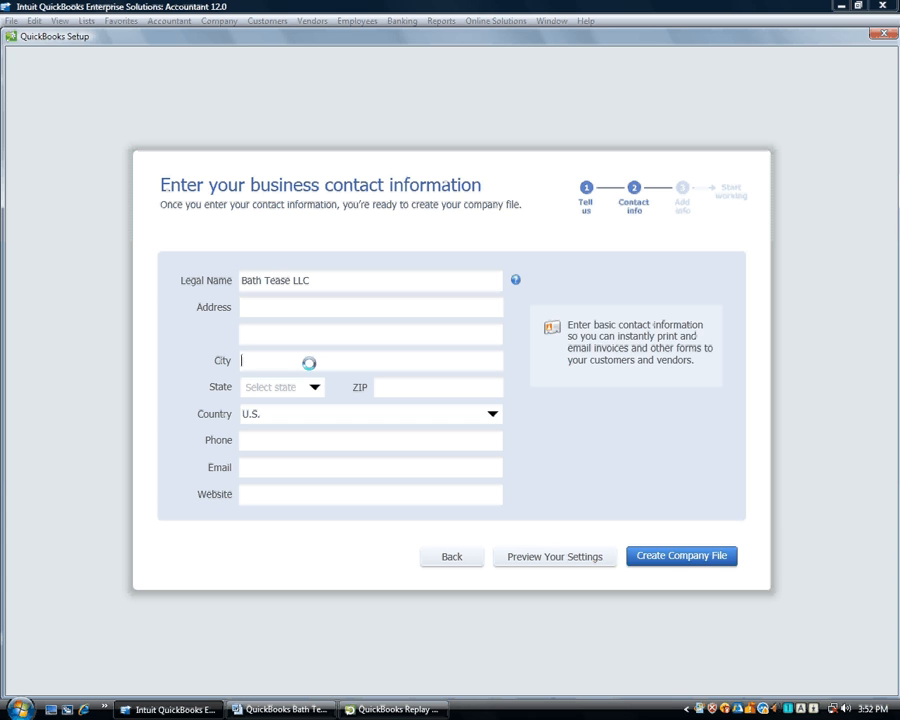
Enter city Makawao, state HI and ZIP 96768, leaving phone, e-mail and website blank
type("Makawao")
key("Tab")
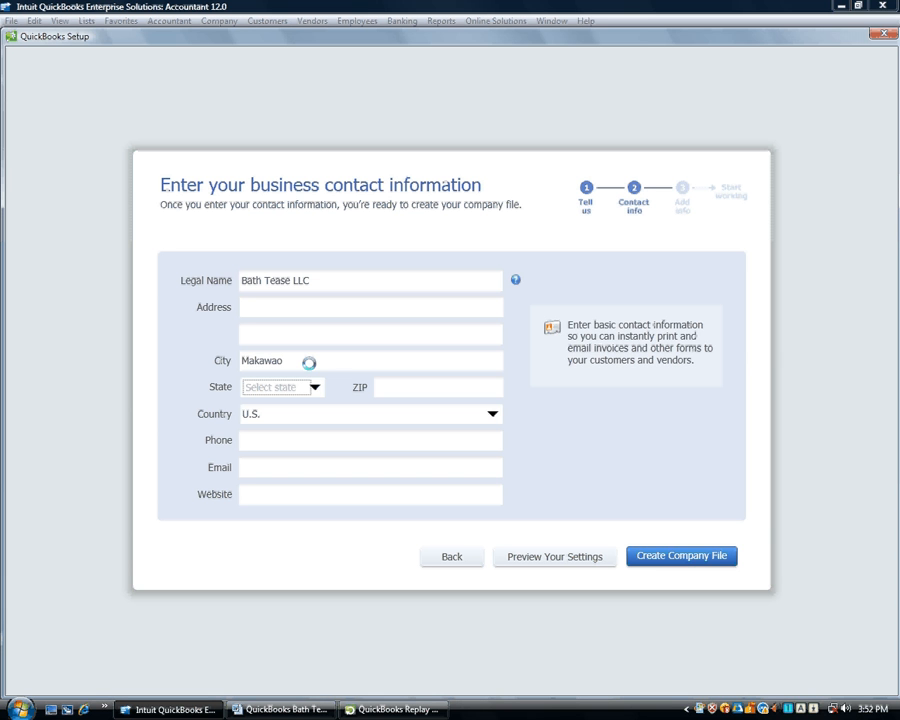
type("hi")
key("Tab")
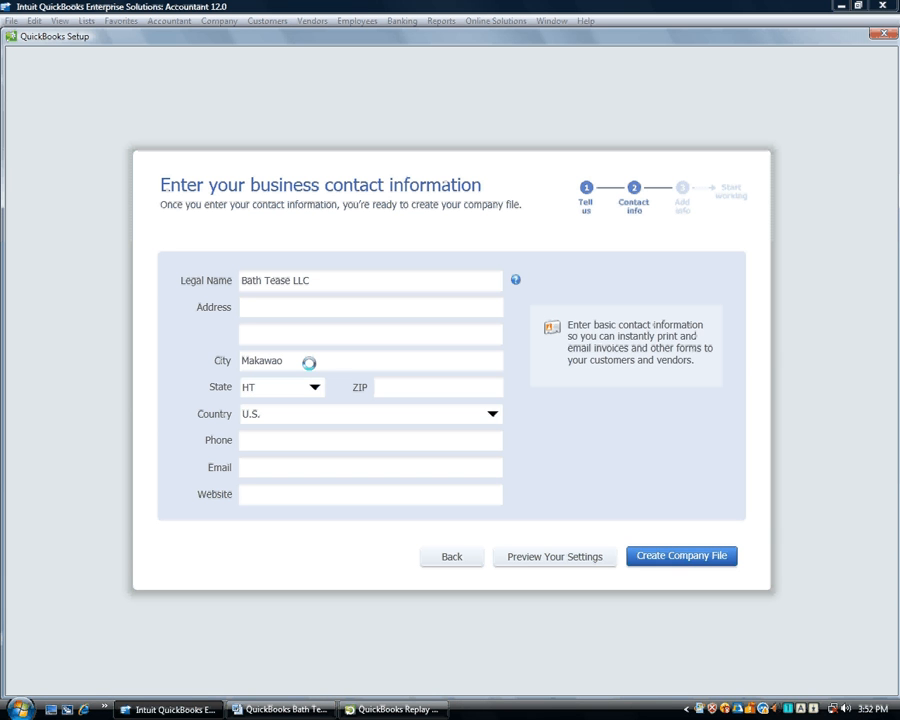
type("96768")
left_click(313, 388)
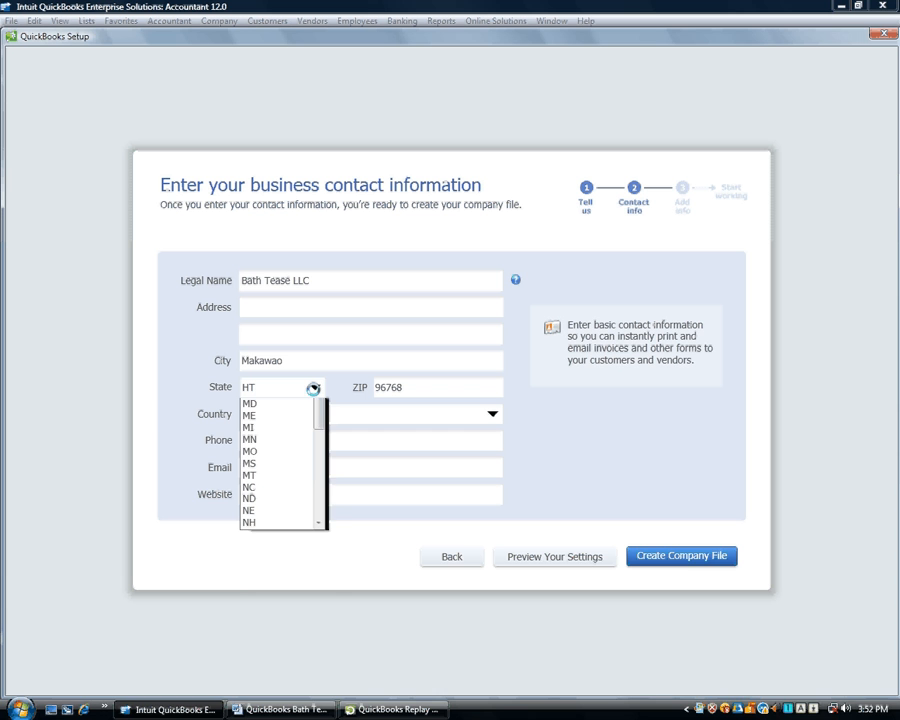
left_click(313, 388)
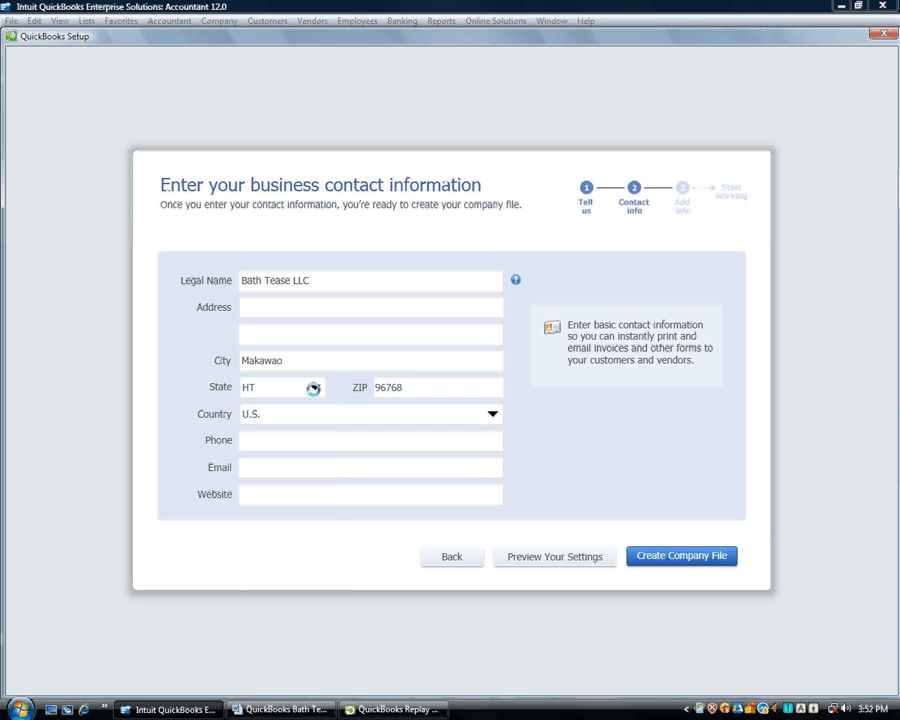
left_click(338, 447)
left_click(337, 470)
left_click(350, 499)
Create the company file, saving it to the Desktop as 'Bath Tease LLC Lesson'
left_click(684, 556)
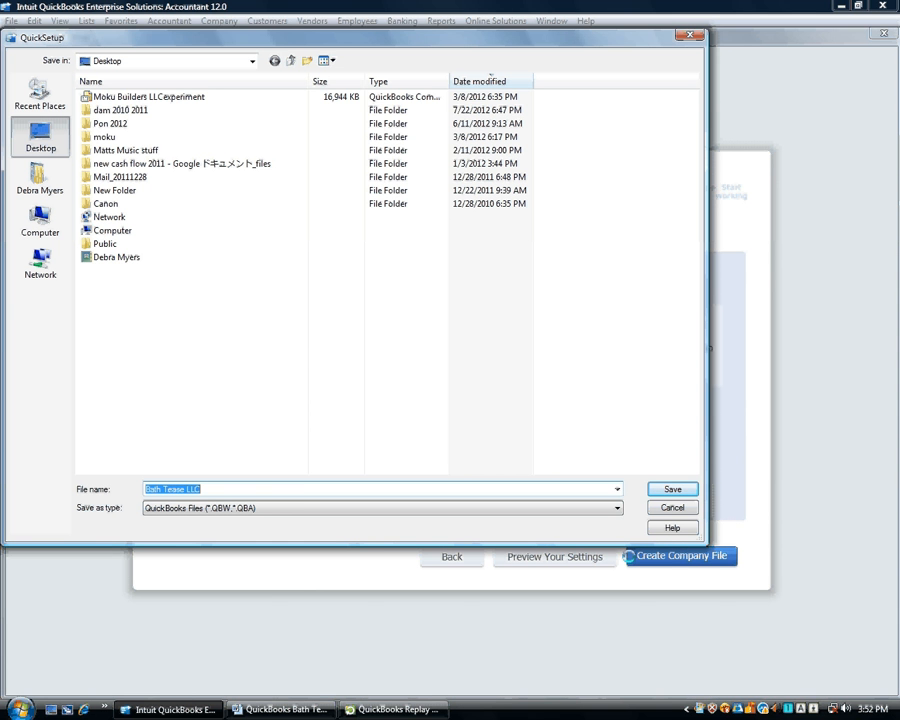
left_click(298, 489)
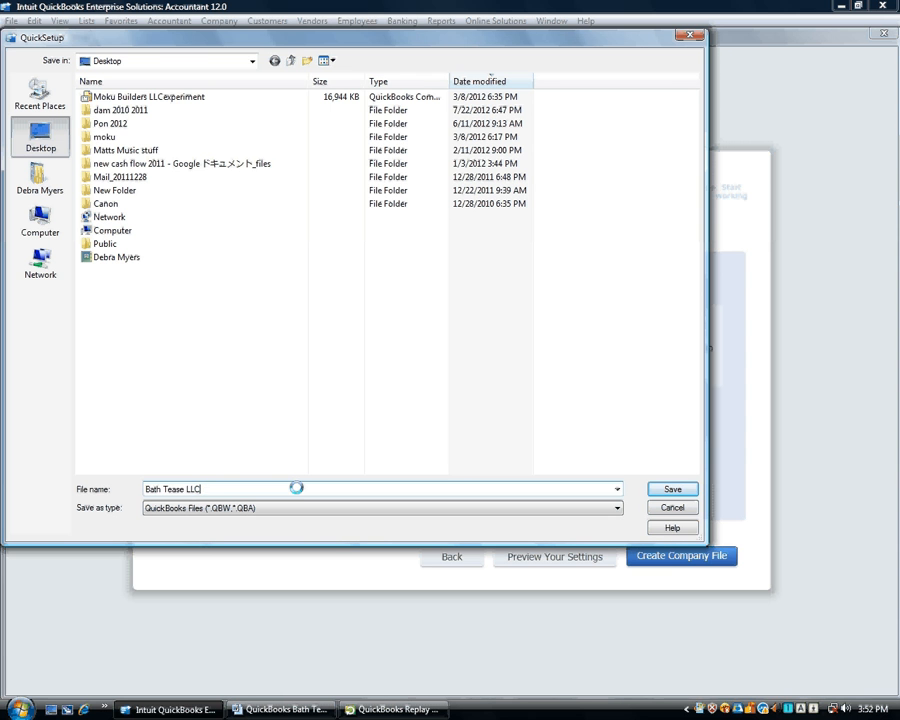
type("Lesson")
left_click(670, 487)
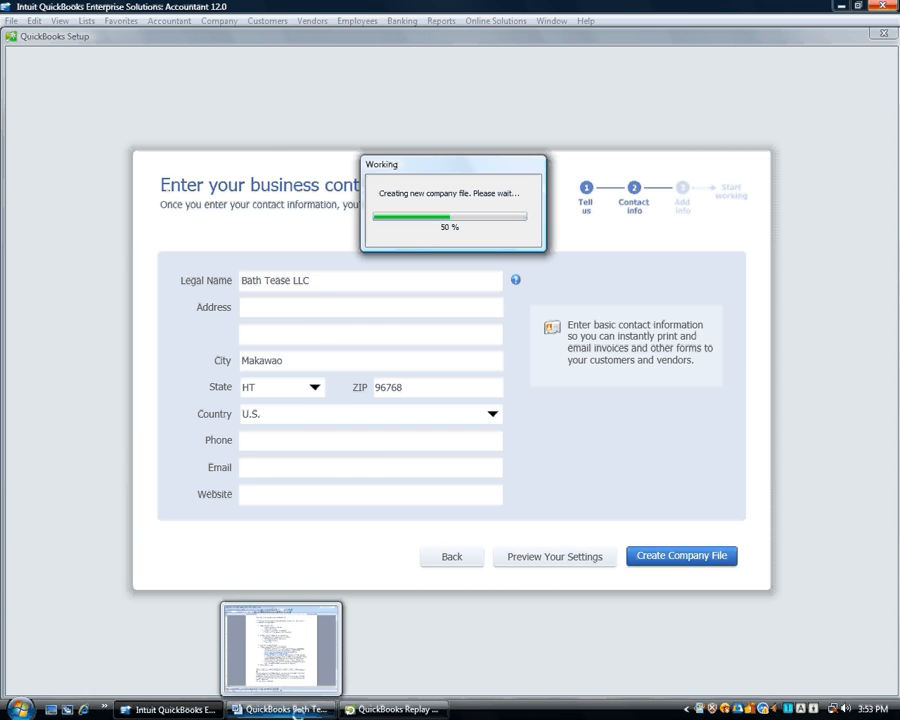
left_click(285, 708)
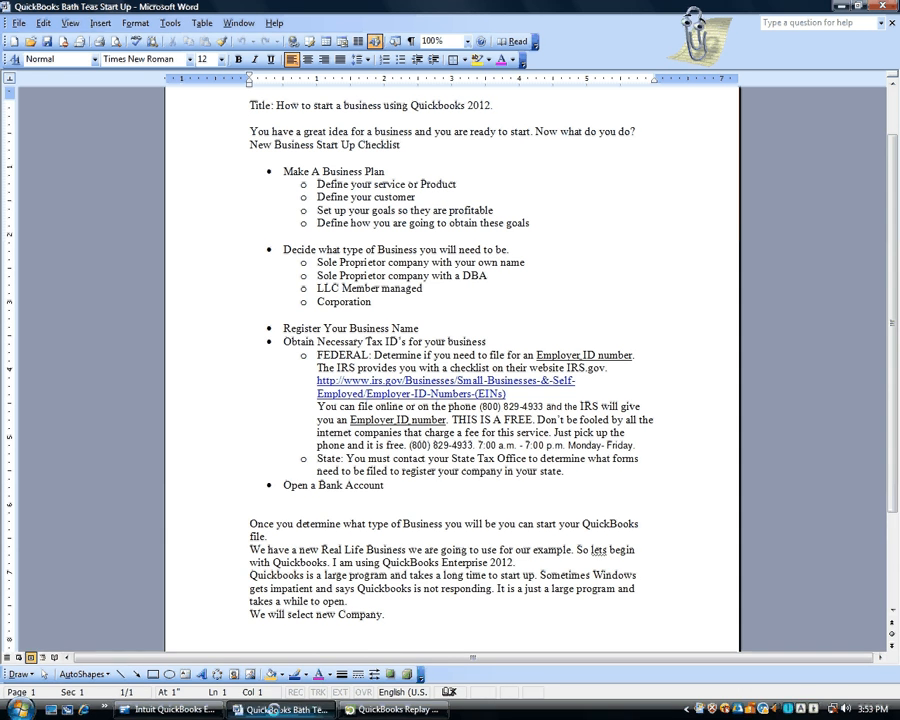
mouse_move(270, 709)
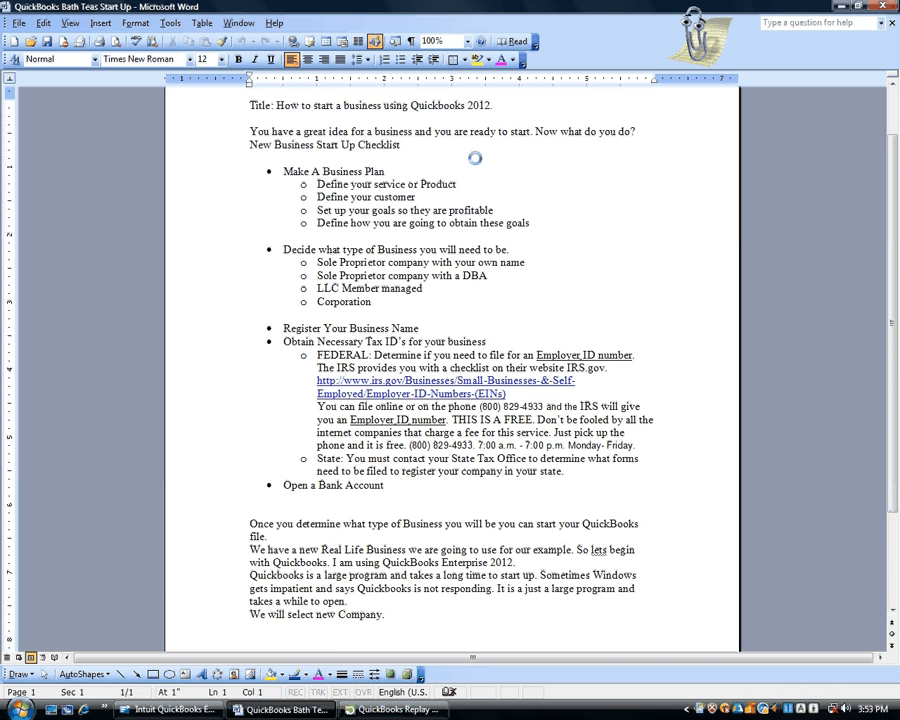
left_click(193, 709)
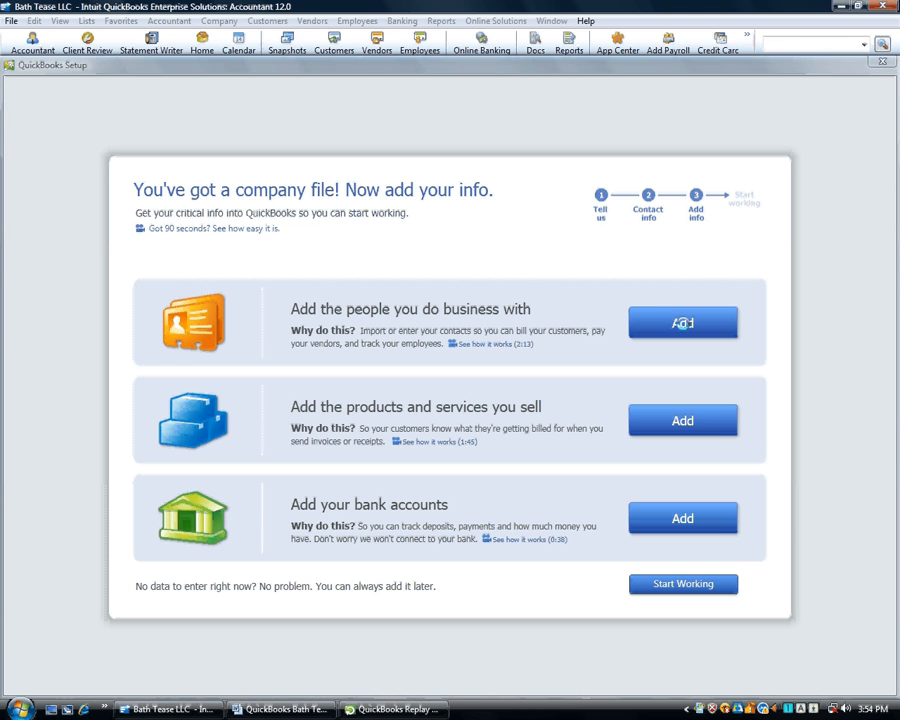
Begin adding customers and vendors from the company setup page
left_click(682, 322)
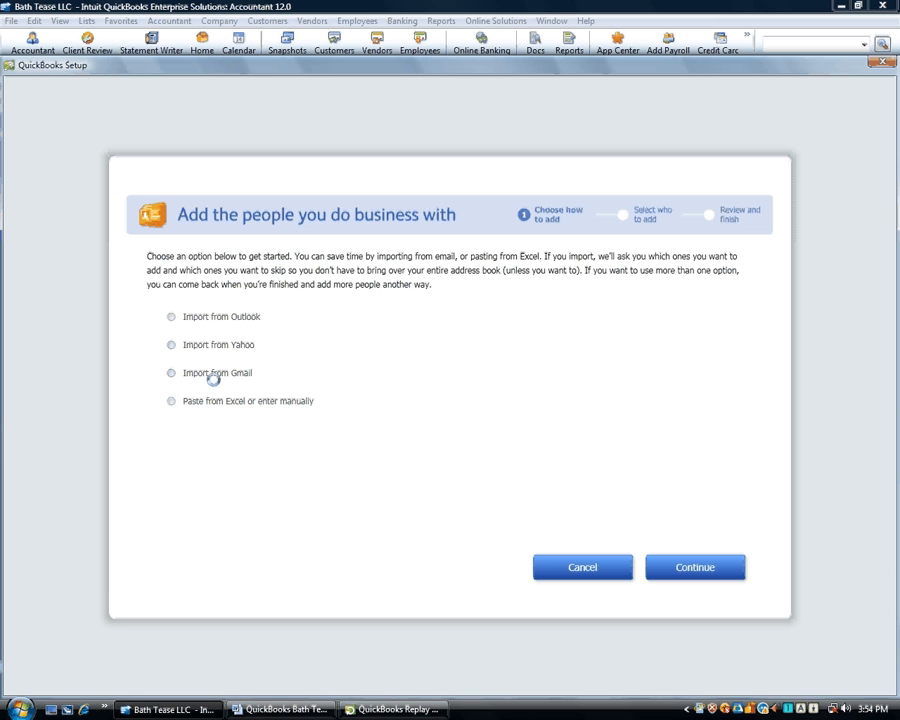
Choose 'Paste from Excel or enter manually' and continue to the contact table
left_click(172, 401)
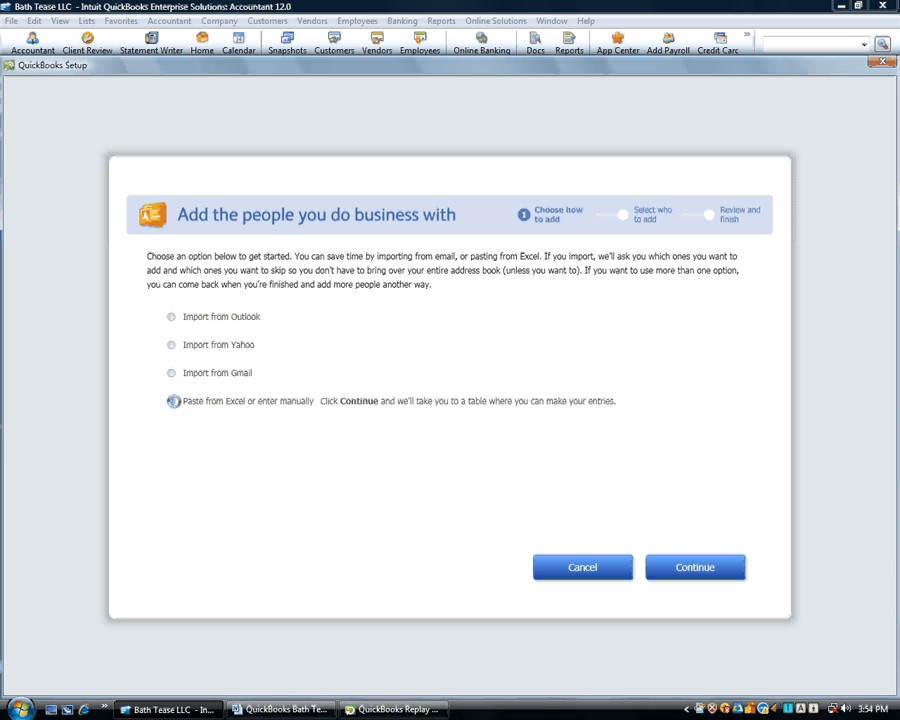
left_click(696, 568)
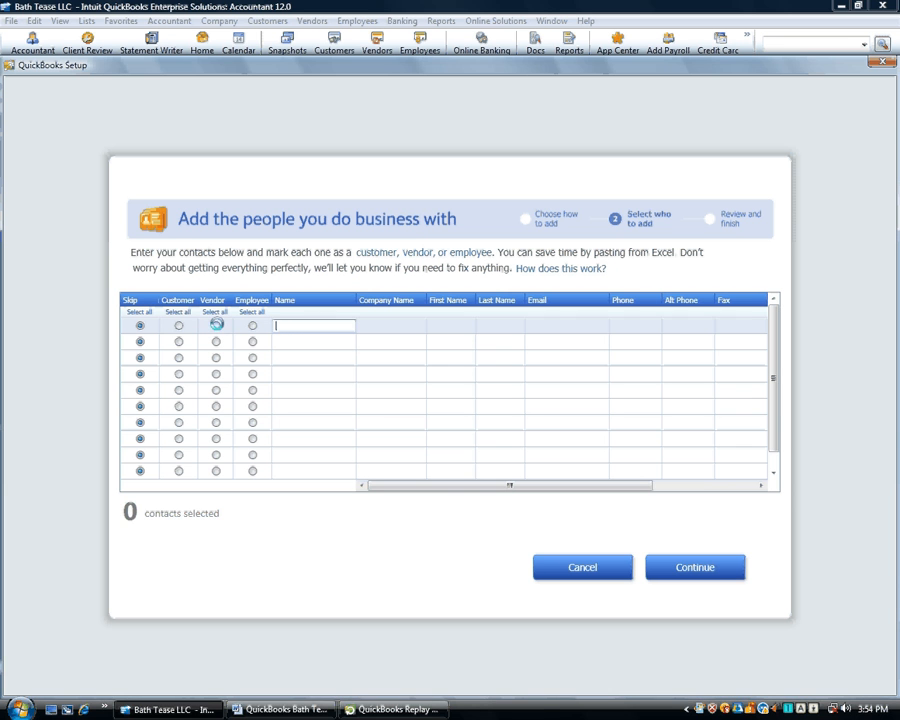
Enter Fragrance Supplier, Bath Salts Supplier and Container Supplier as vendors in rows 1–3
left_click(216, 325)
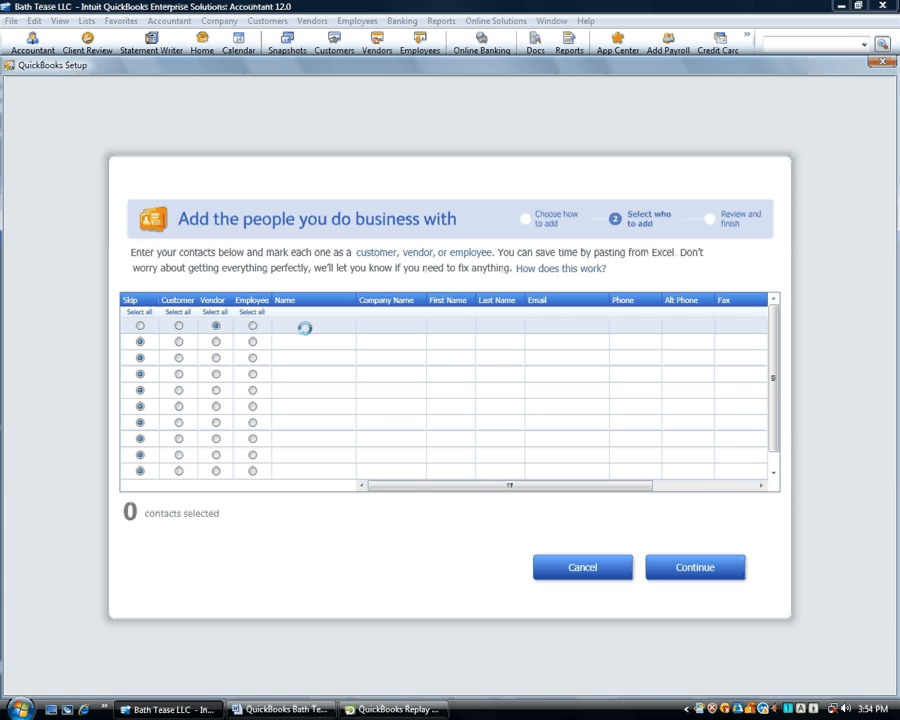
key("Tab")
key("Tab")
key("Tab")
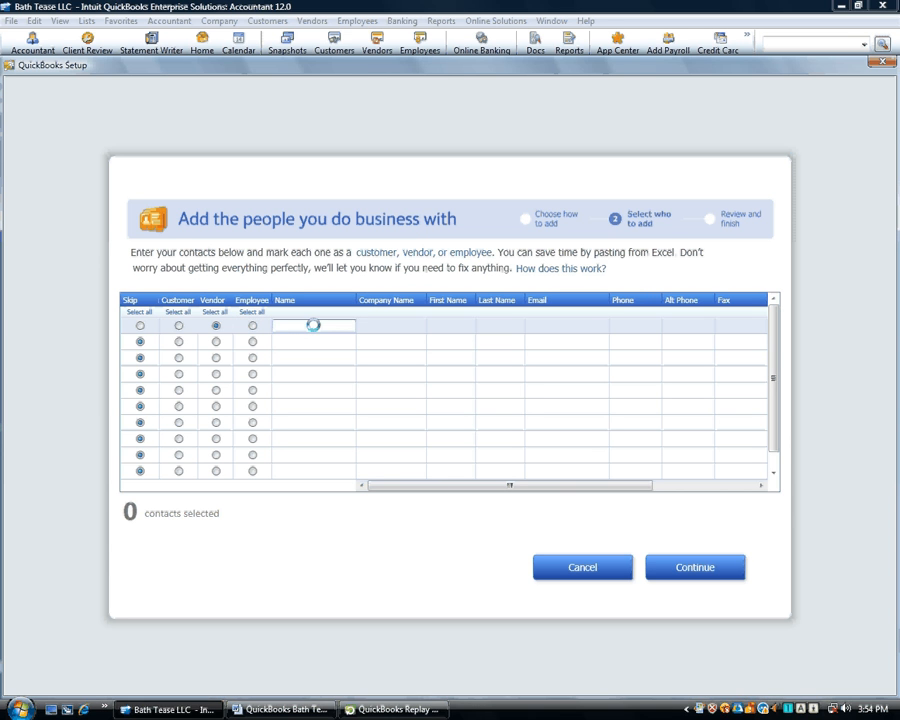
type("fragra")
type("nce")
type(" Slip")
type("lier")
key("Tab")
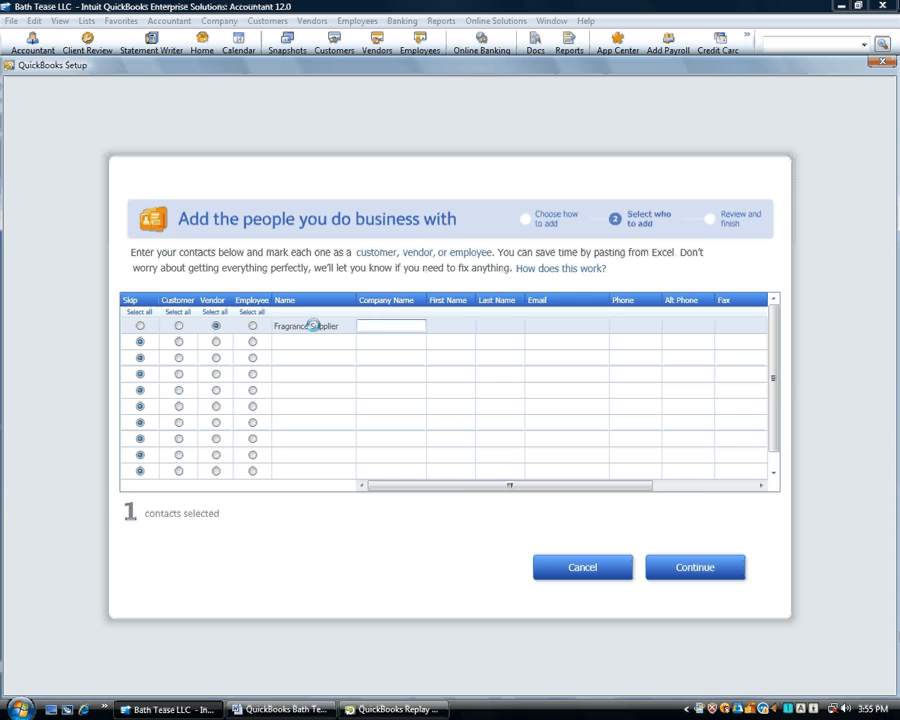
key("Tab")
key("Tab")
key("Tab")
key("Tab")
key("Tab")
key("Tab")
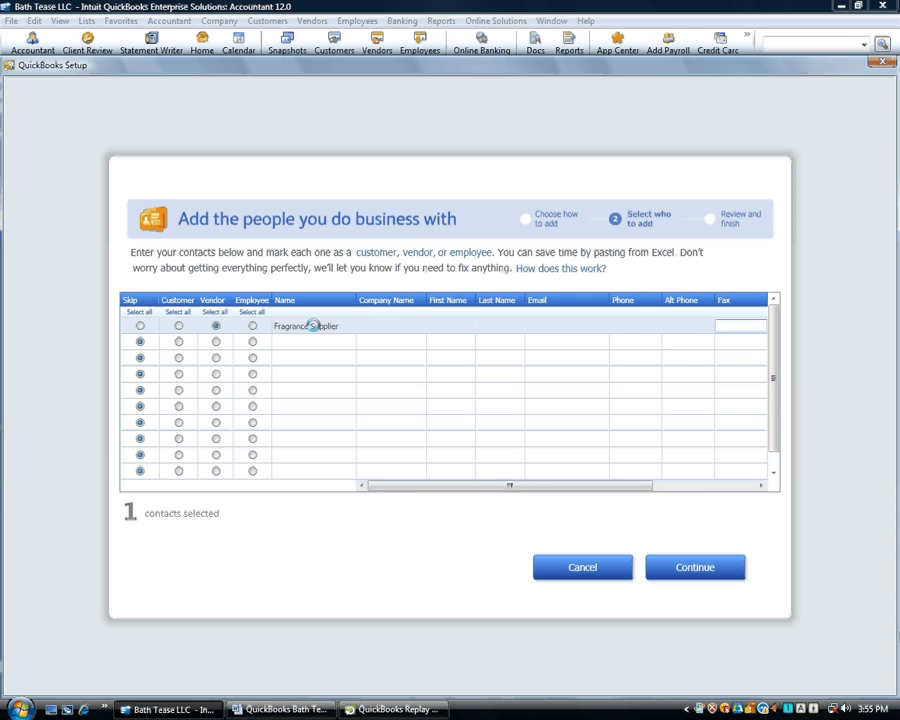
key("Tab")
key("Tab")
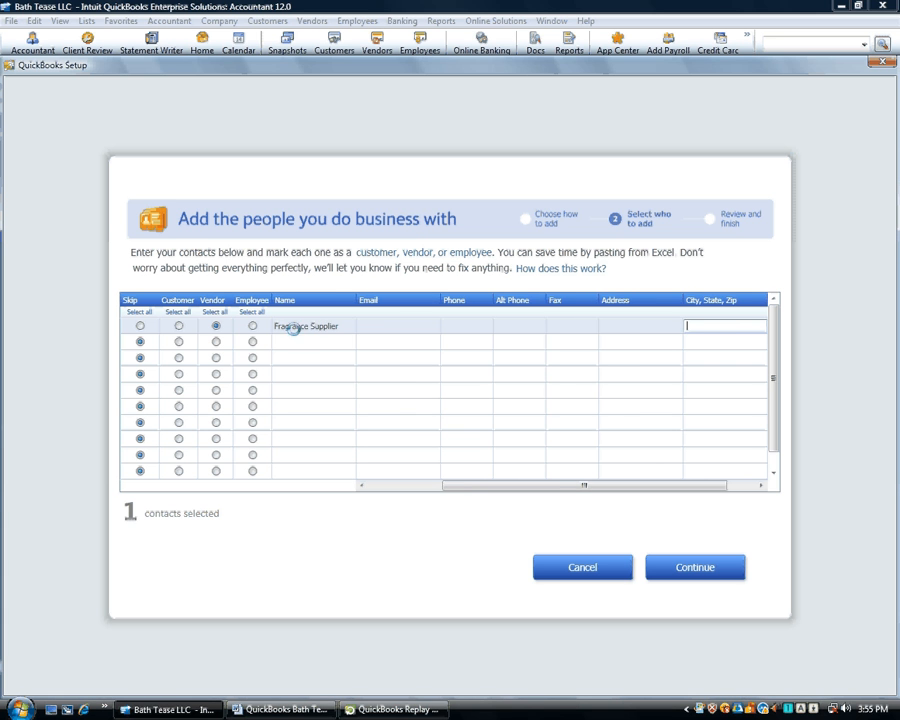
left_click(217, 342)
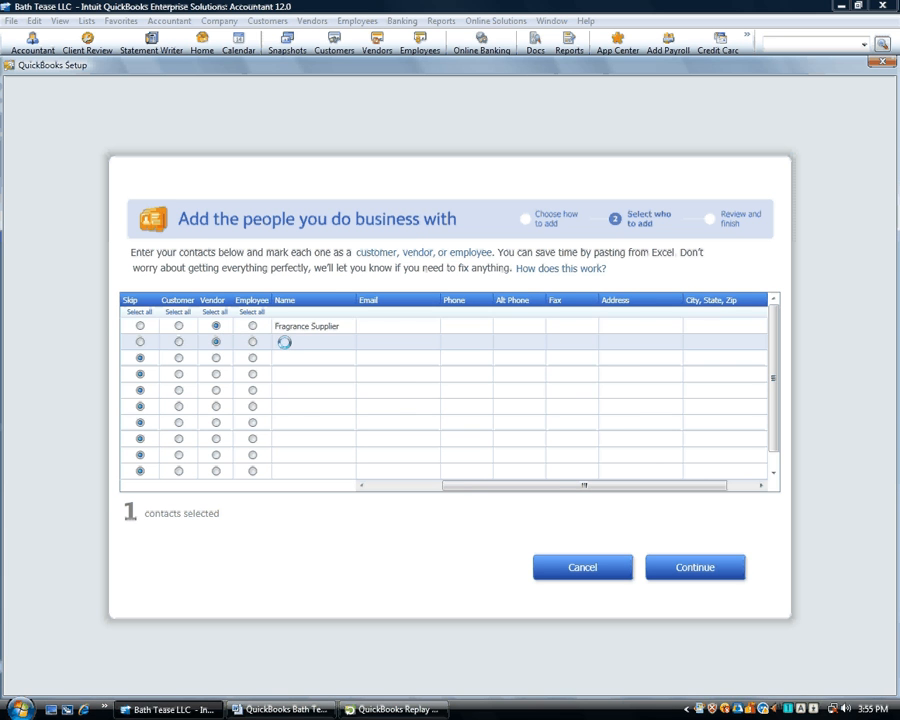
left_click(283, 342)
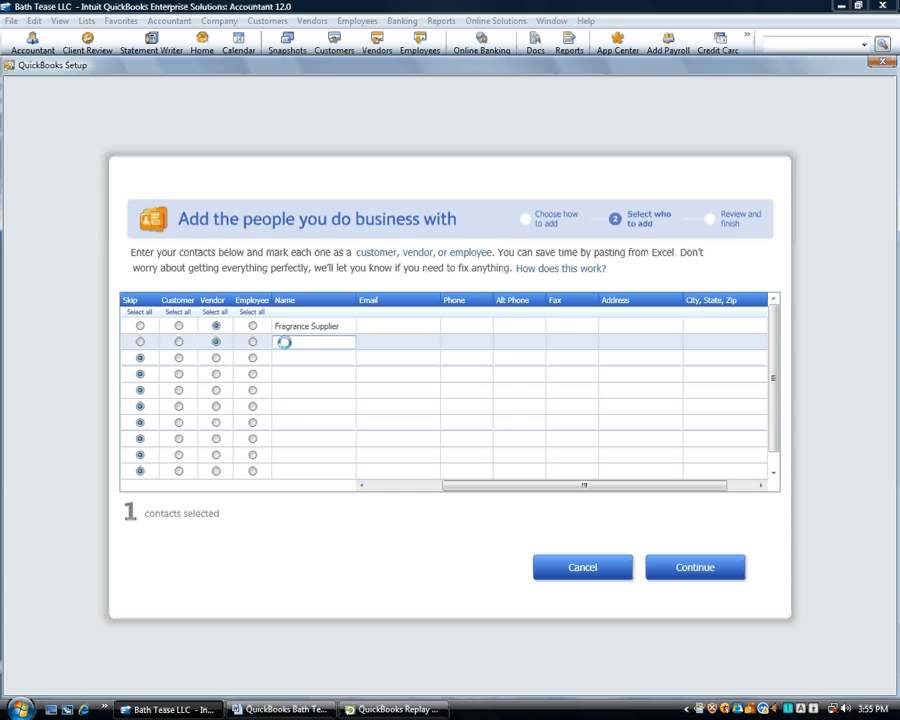
type("Bath Salts Su")
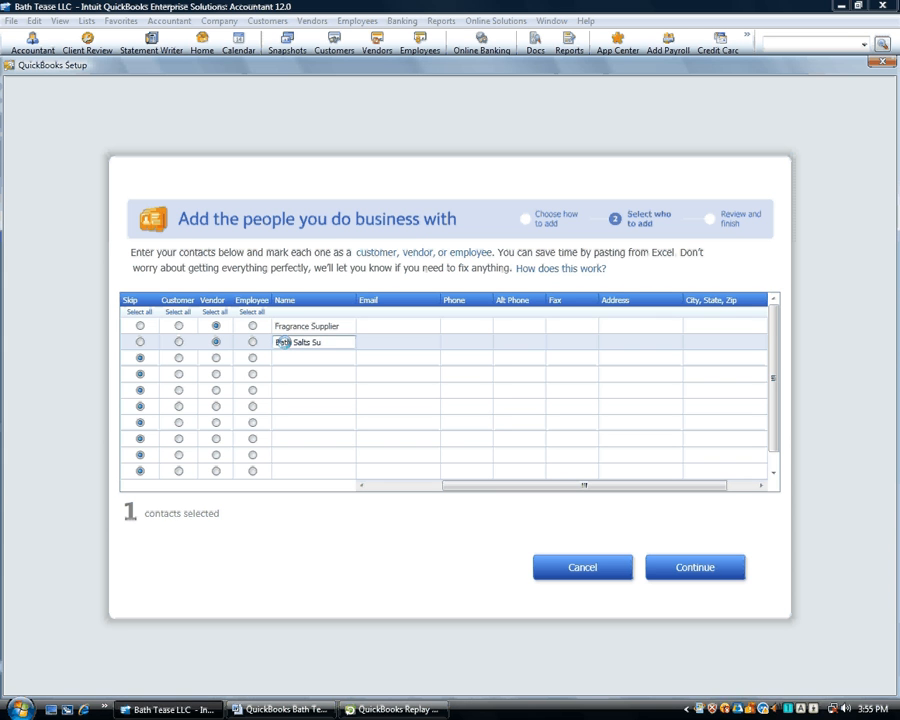
type("pplier")
key("Tab")
key("Tab")
key("Tab")
key("Tab")
key("Tab")
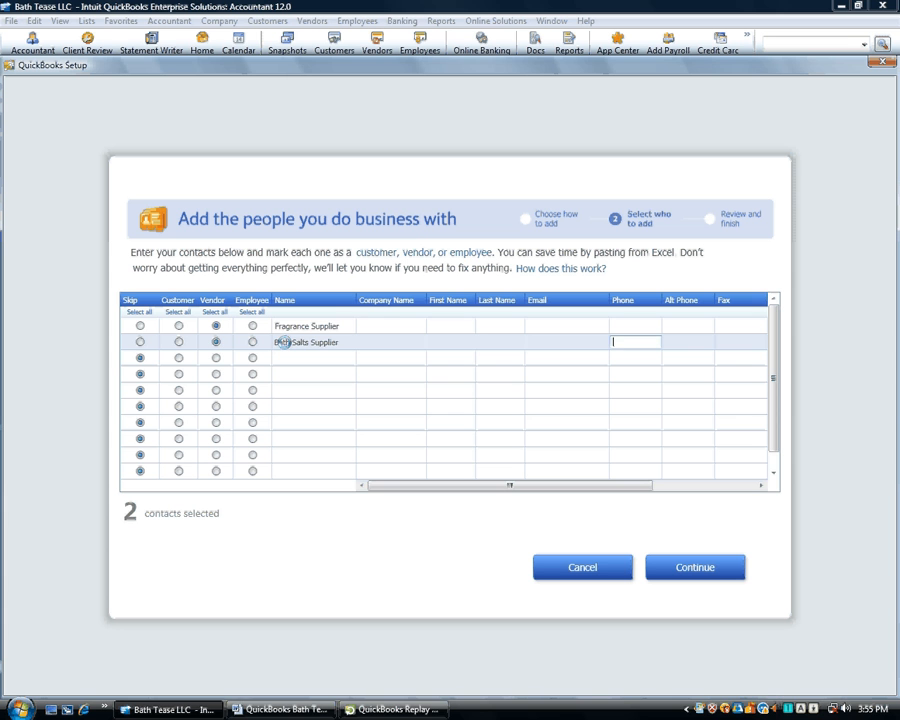
left_click(218, 357)
left_click(290, 357)
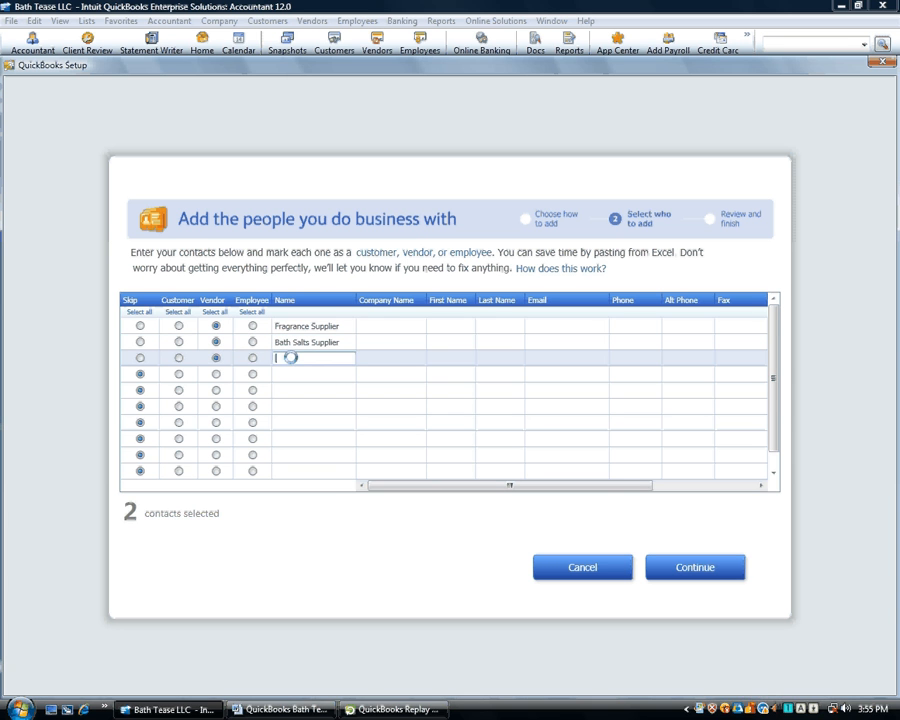
type("dontainer Supplier")
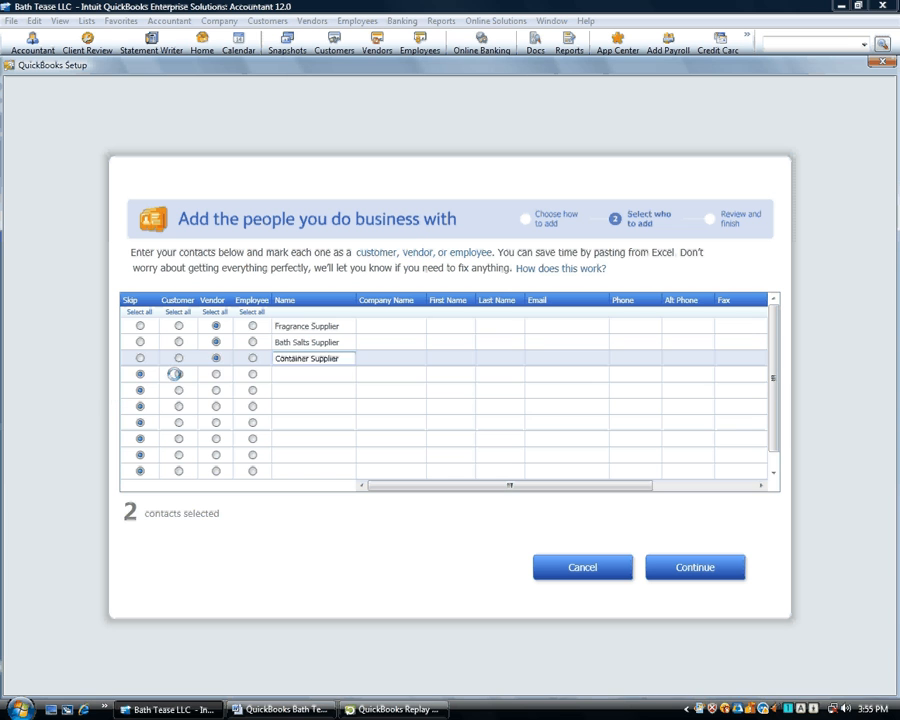
left_click(178, 374)
left_click(278, 374)
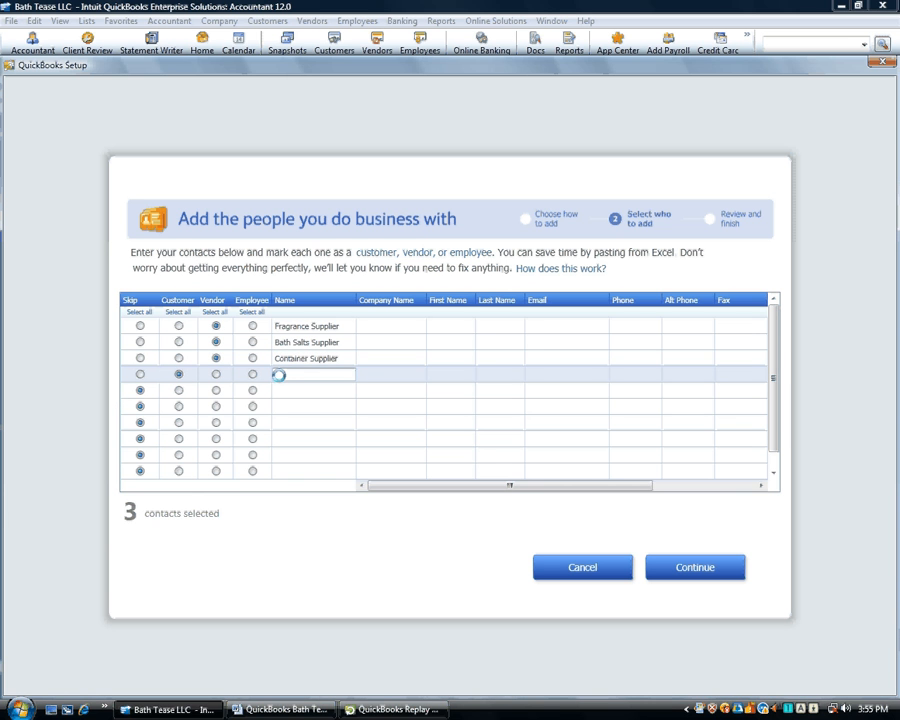
key("Tab")
key("Tab")
key("Tab")
key("Tab")
key("Tab")
key("Tab")
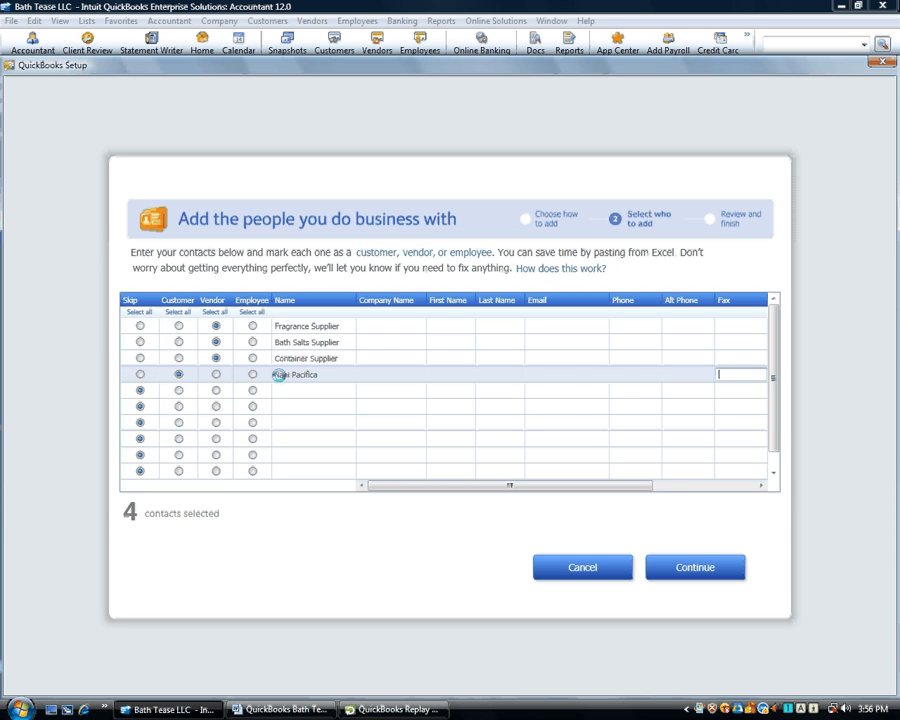
key("Tab")
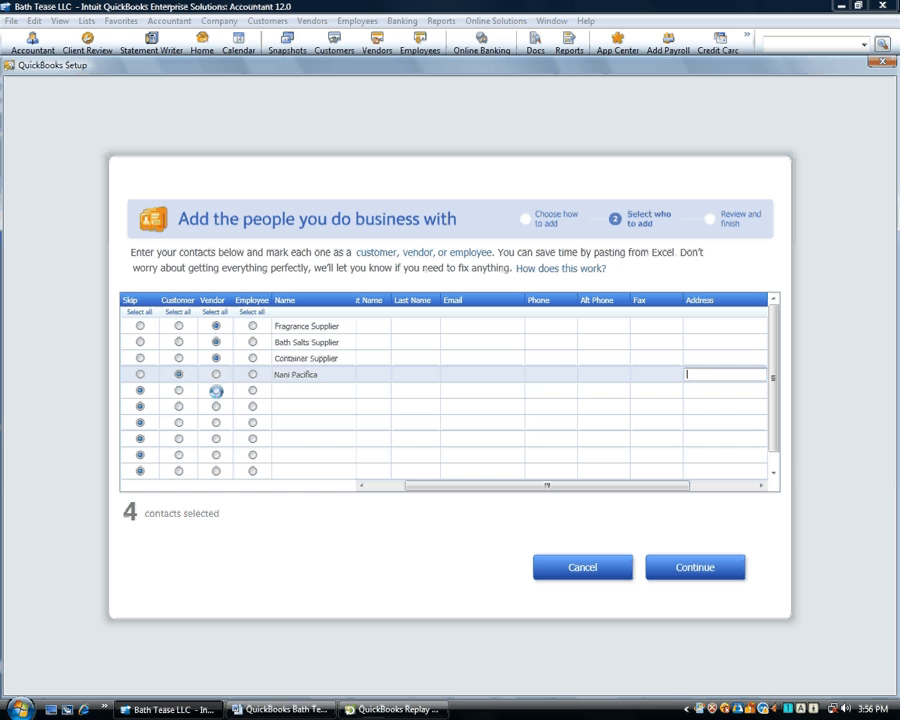
Add USPS and Sales Rep as vendors in rows 5 and 6
left_click(216, 391)
left_click(292, 393)
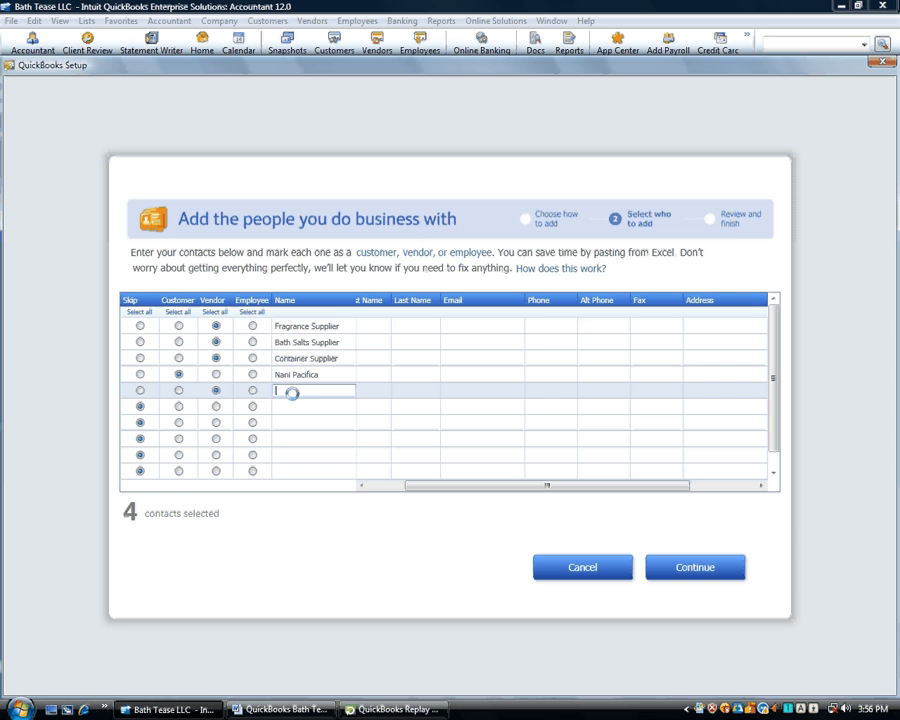
type("USPS")
key("Tab")
key("Tab")
key("Tab")
key("Tab")
key("Tab")
key("Tab")
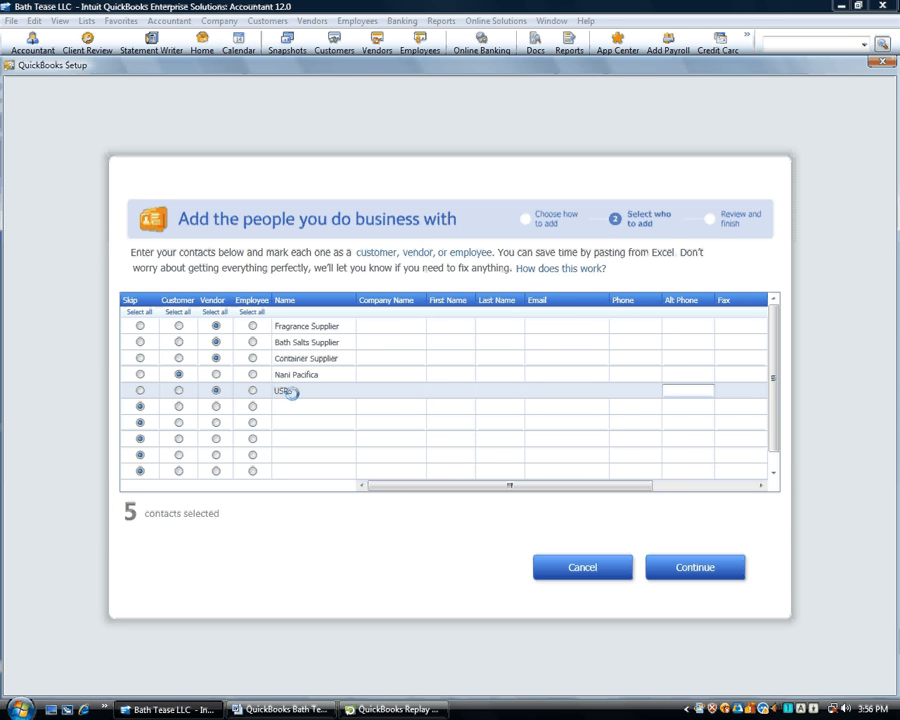
left_click(215, 406)
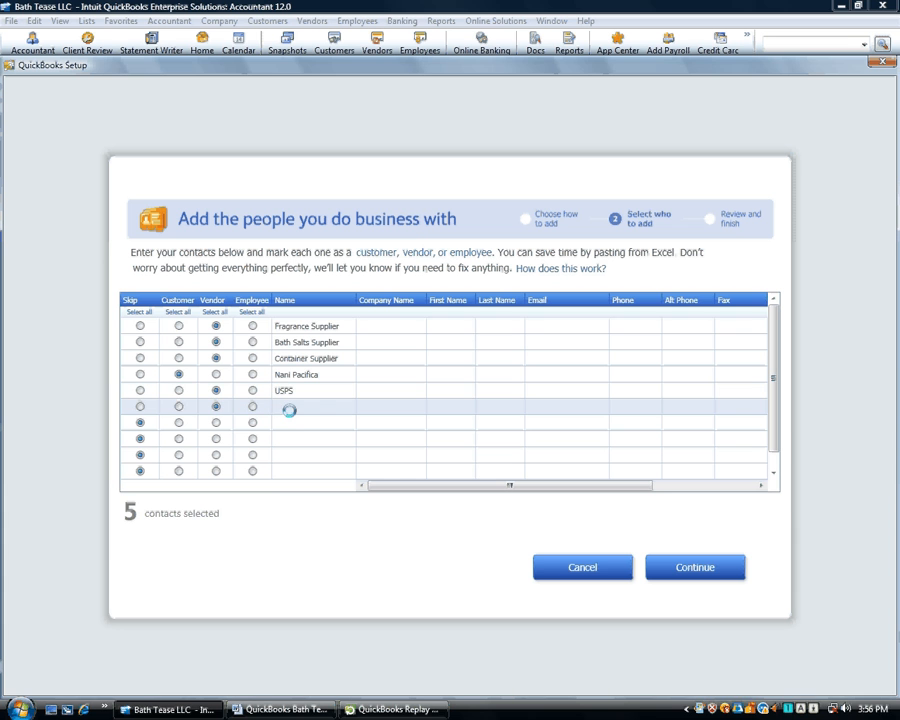
left_click(289, 408)
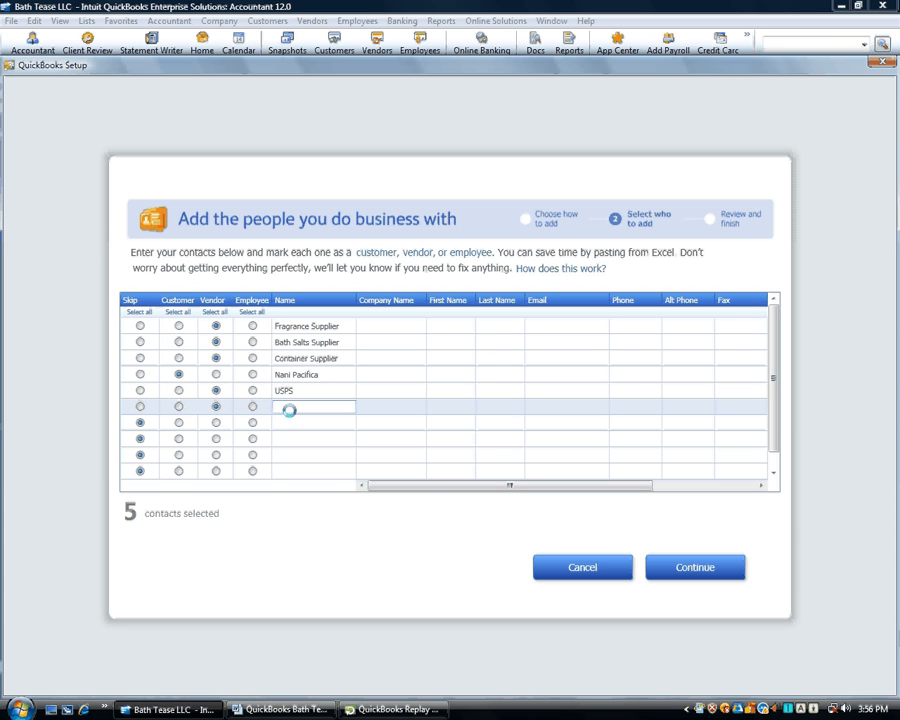
type("Sales Rep")
Review the six contacts and confirm adding them to the company file
left_click(682, 566)
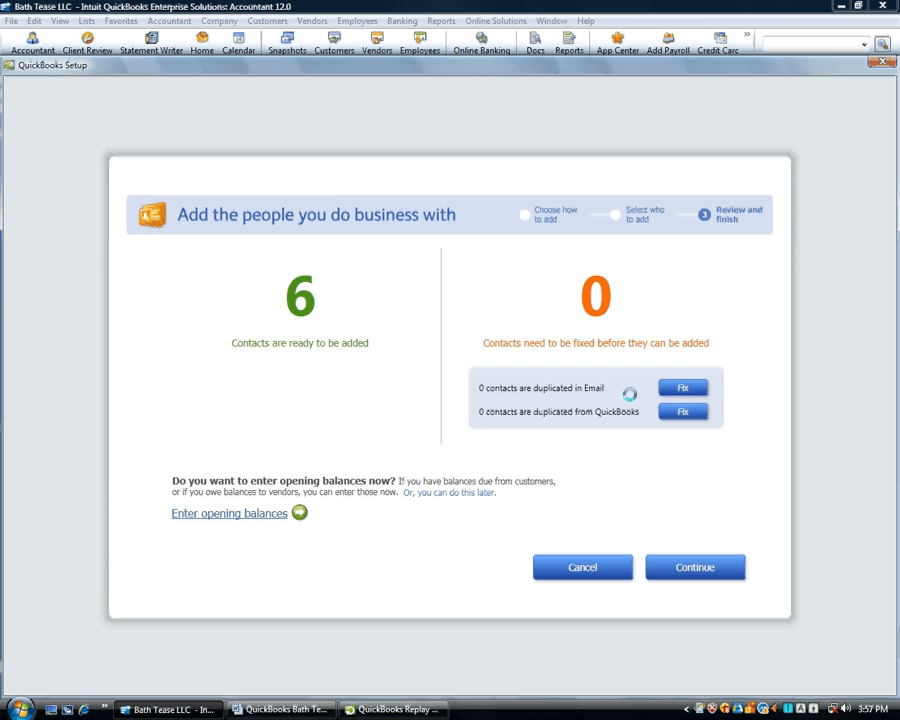
left_click(702, 567)
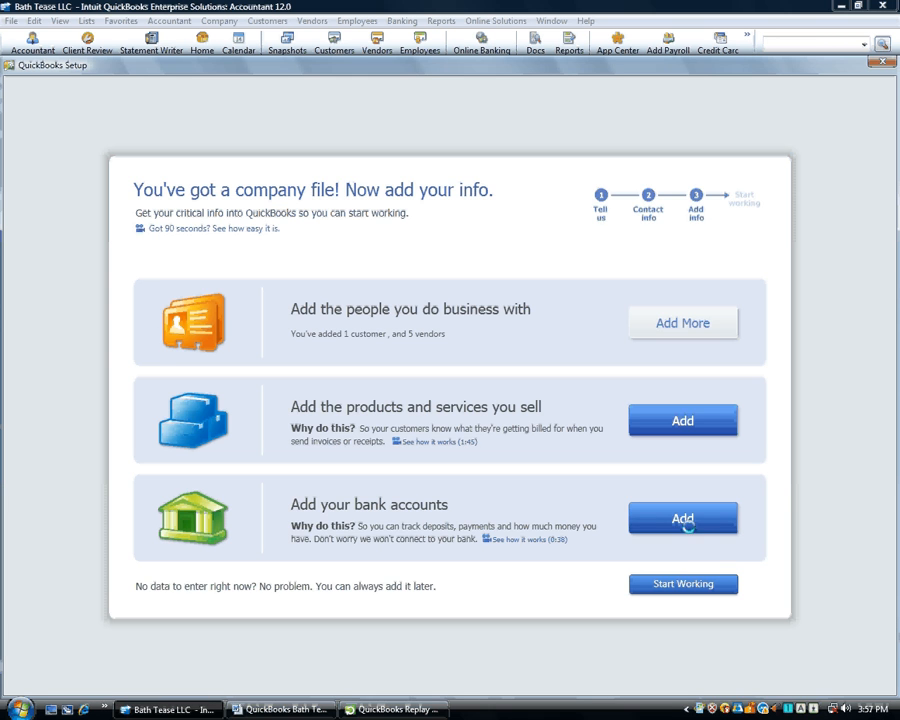
Add a bank account named Operating Account with no opening balance
left_click(687, 520)
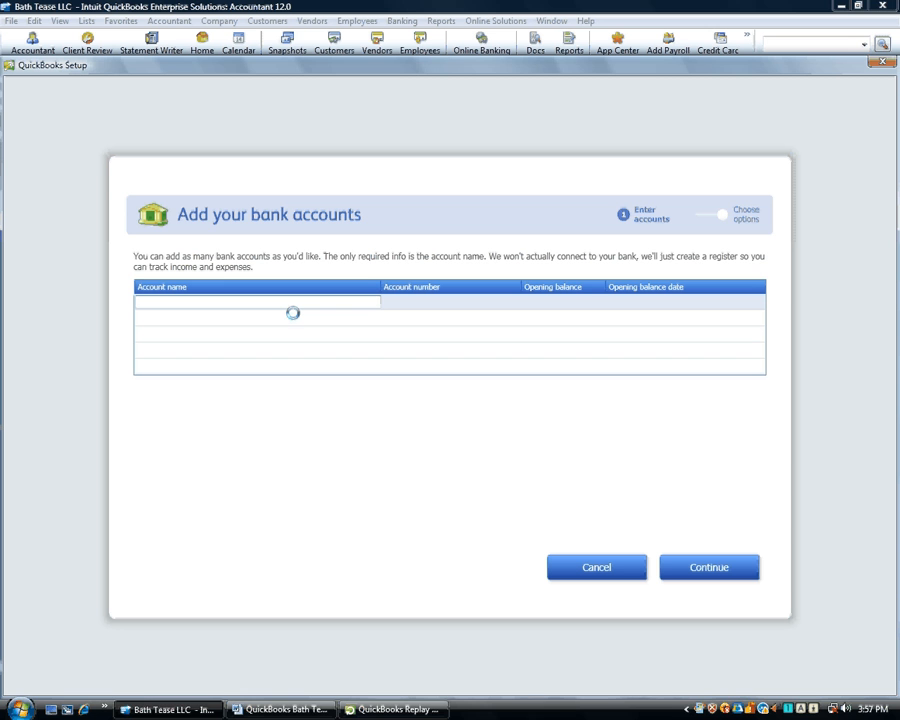
type("Operating Account")
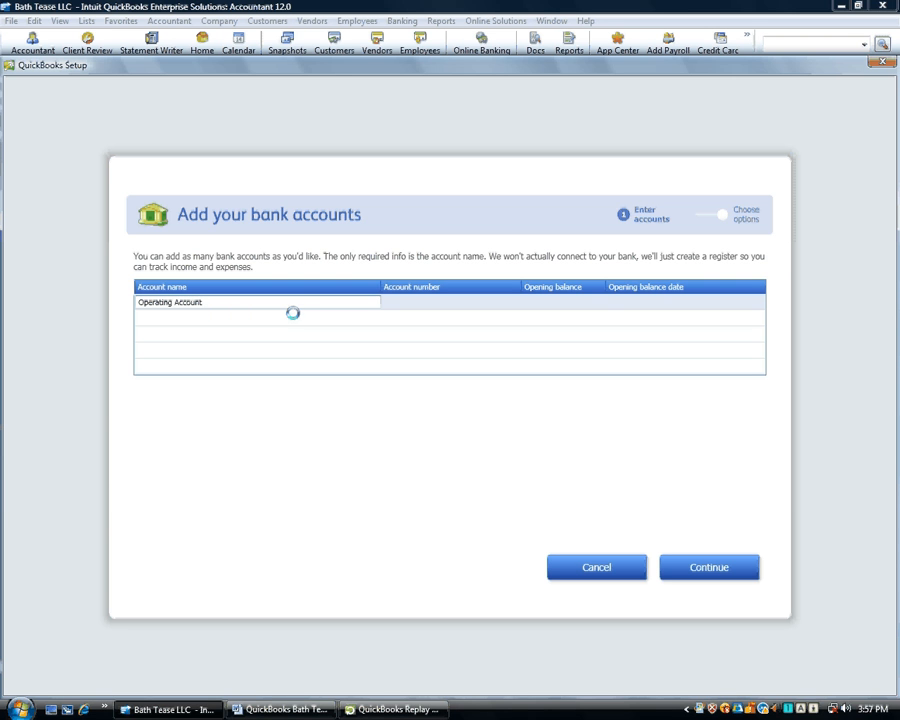
key("Tab")
key("Tab")
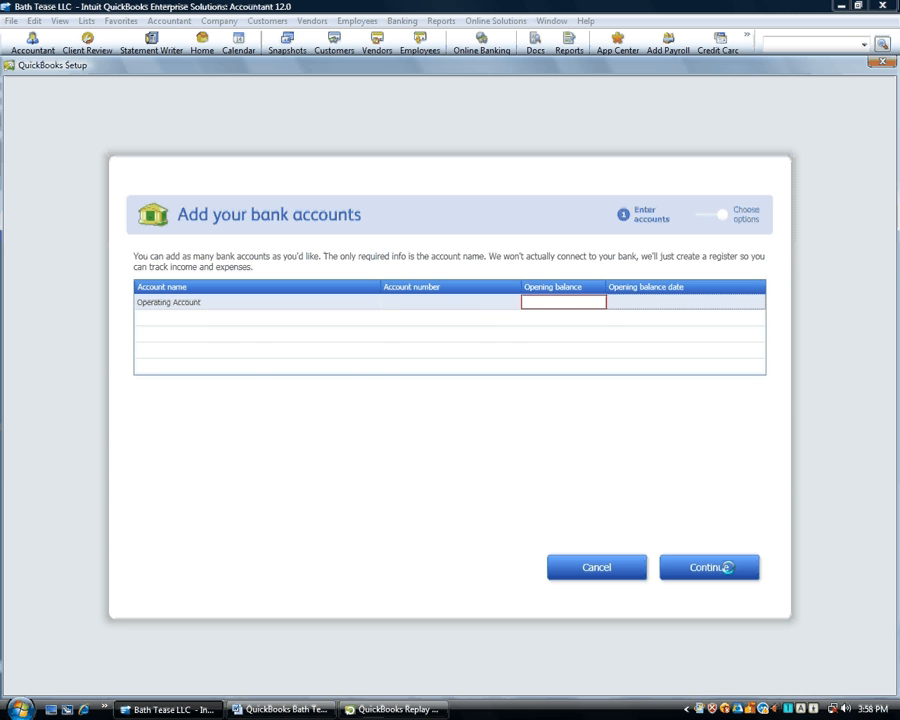
Save the Operating Account bank account and dismiss the check-printing alert
left_click(709, 567)
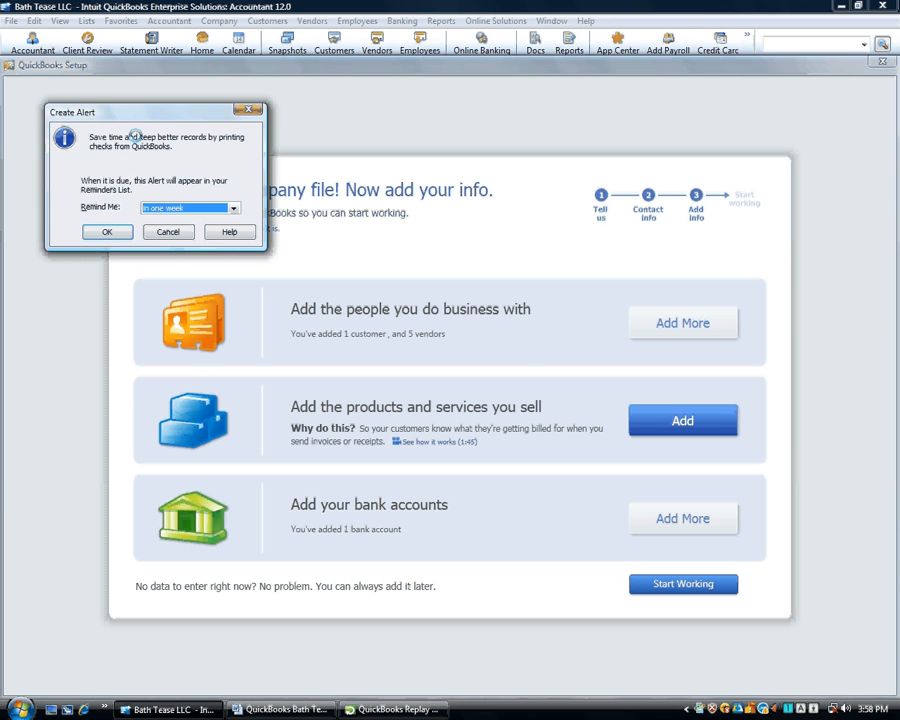
left_click(108, 232)
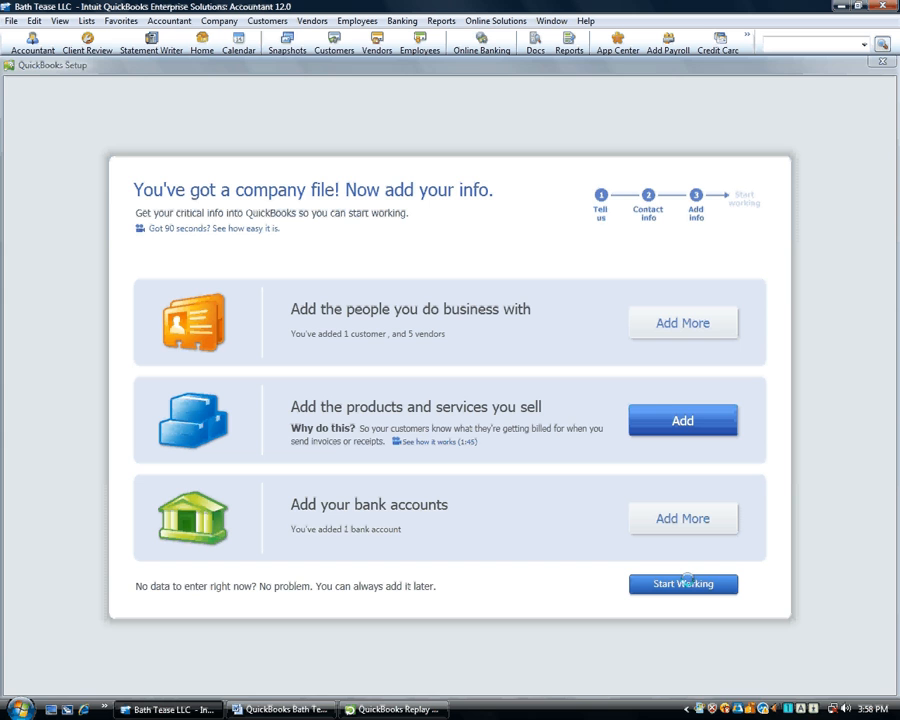
Finish setup and dismiss the dial-up prompt to reach the Bath Tease LLC Home page
left_click(687, 582)
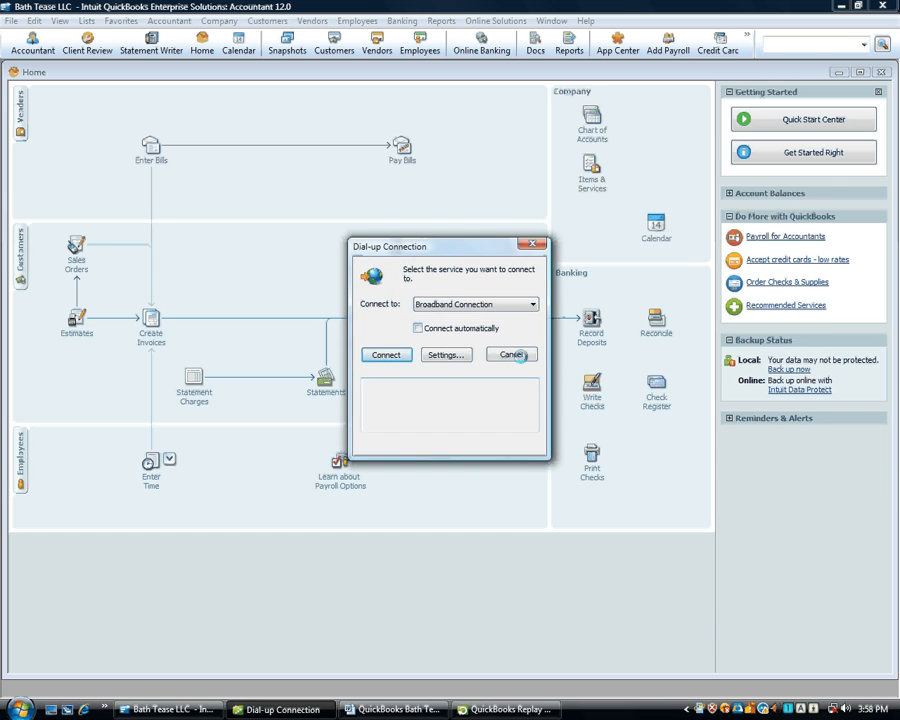
left_click(511, 354)
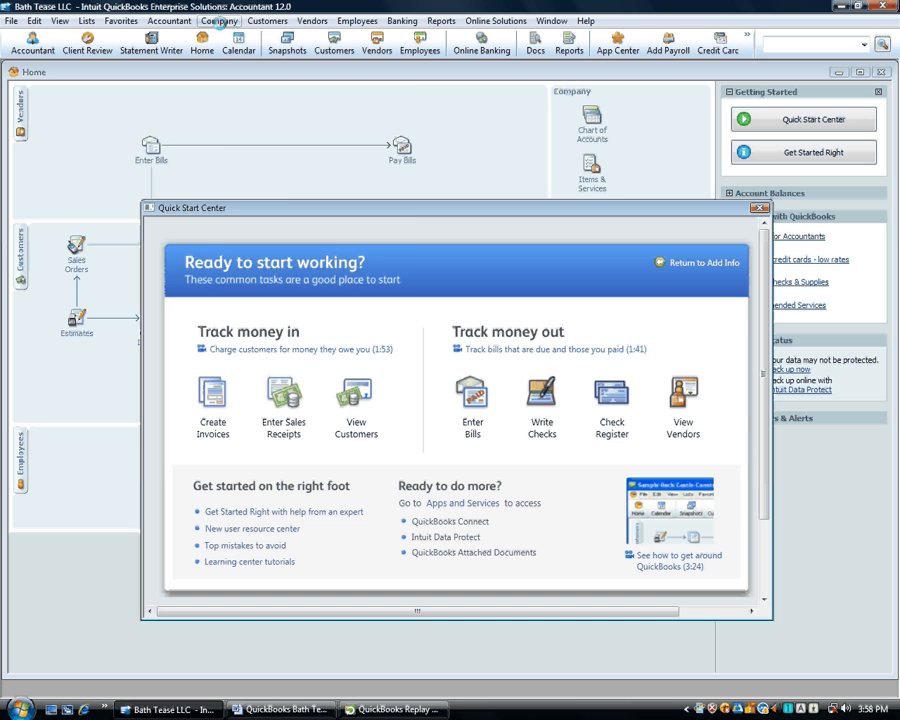
left_click(219, 21)
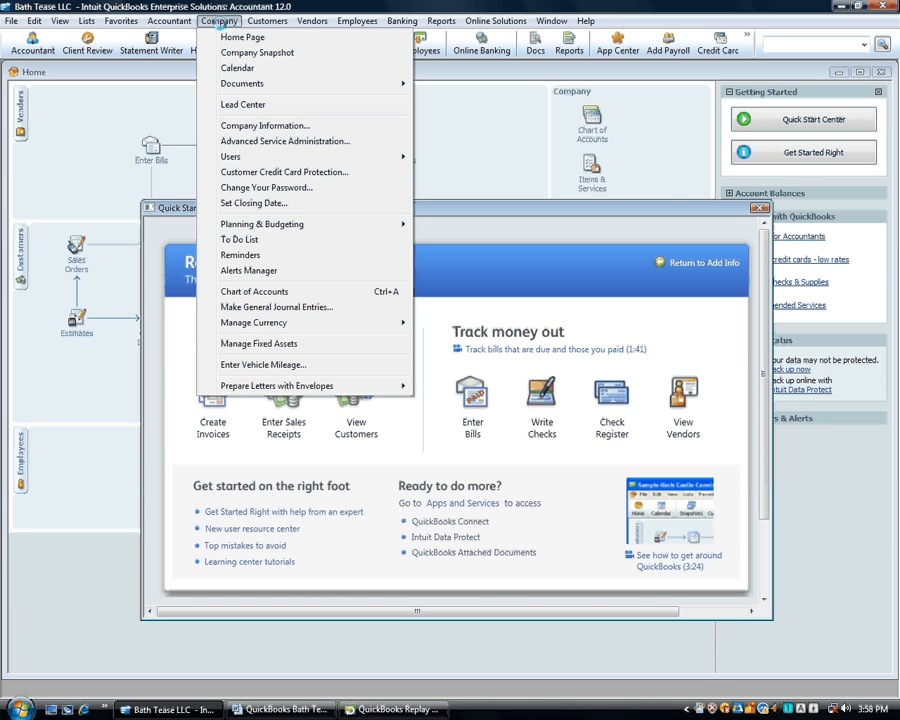